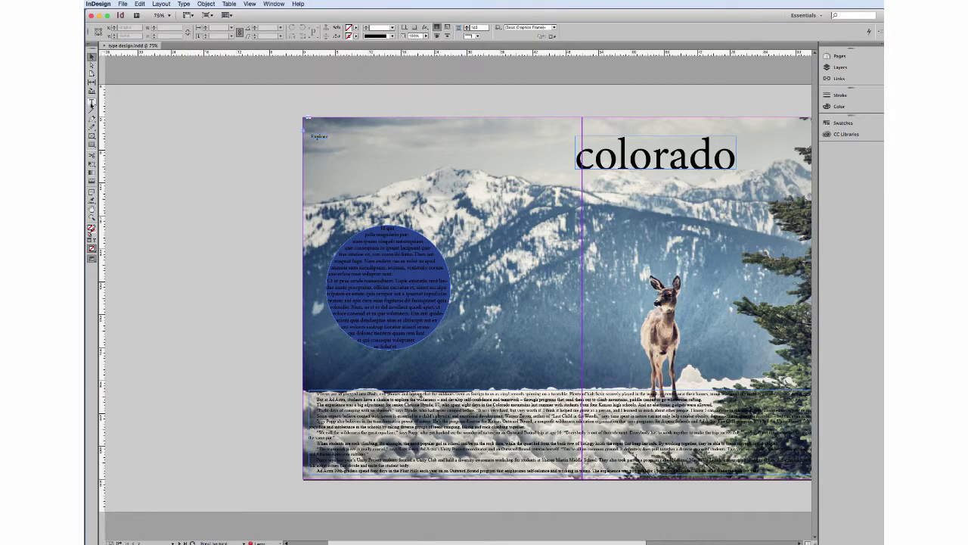
Step: Make the Type tool active, after briefly returning to the Selection tool and scrolling the spread
{"action": "left_click", "coordinate": [92, 103]}
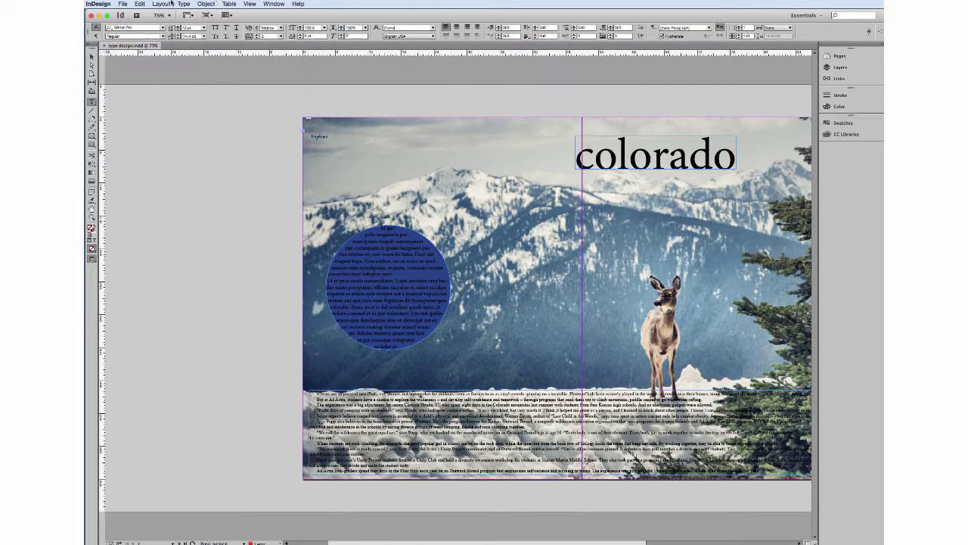
{"action": "left_click", "coordinate": [92, 57]}
{"action": "scroll", "coordinate": [515, 231], "scroll_direction": "right", "scroll_amount": 5}
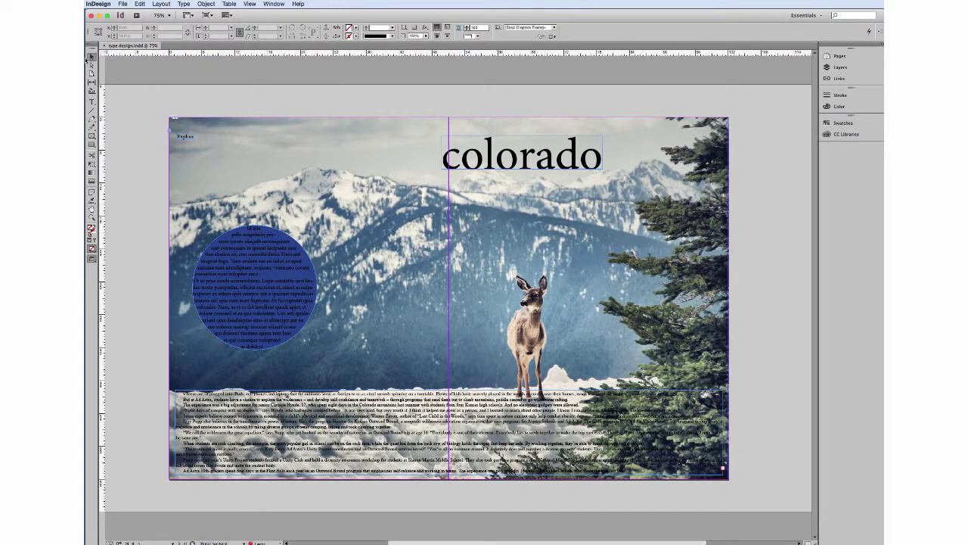
{"action": "left_click", "coordinate": [92, 103]}
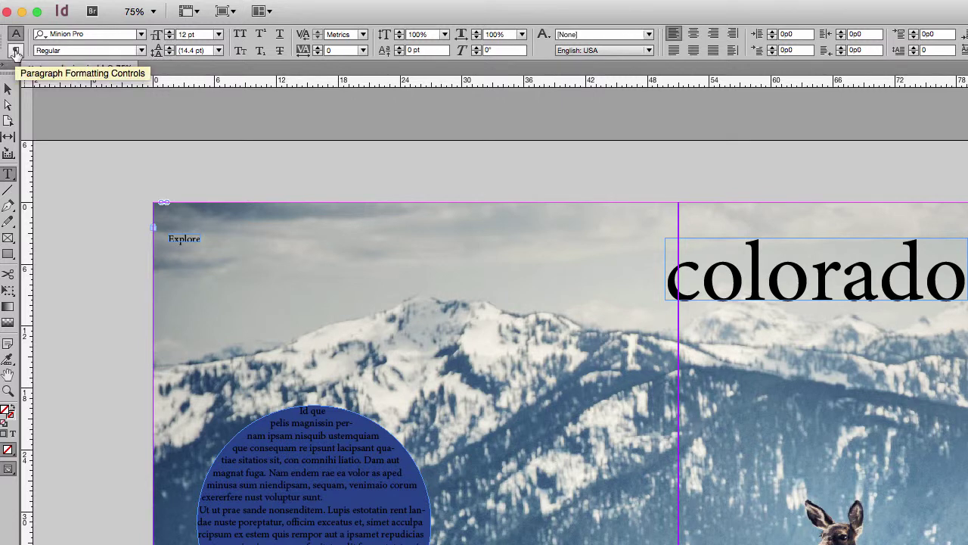
{"action": "left_click", "coordinate": [15, 51]}
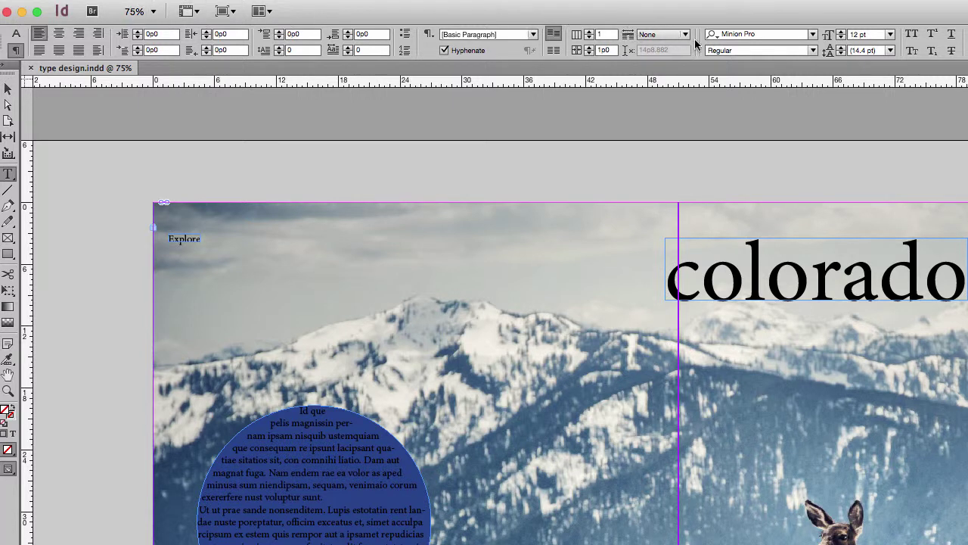
{"action": "left_click", "coordinate": [16, 34]}
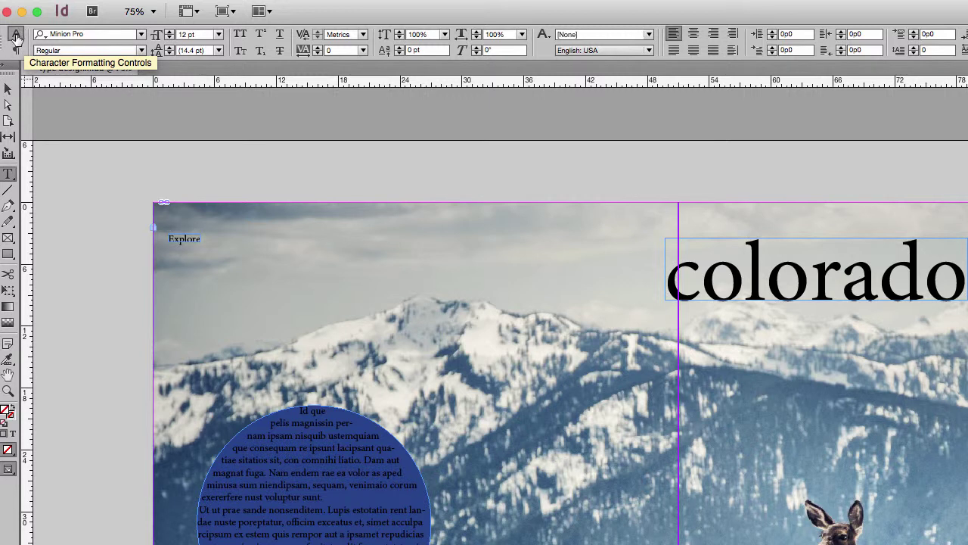
{"action": "left_click", "coordinate": [15, 51]}
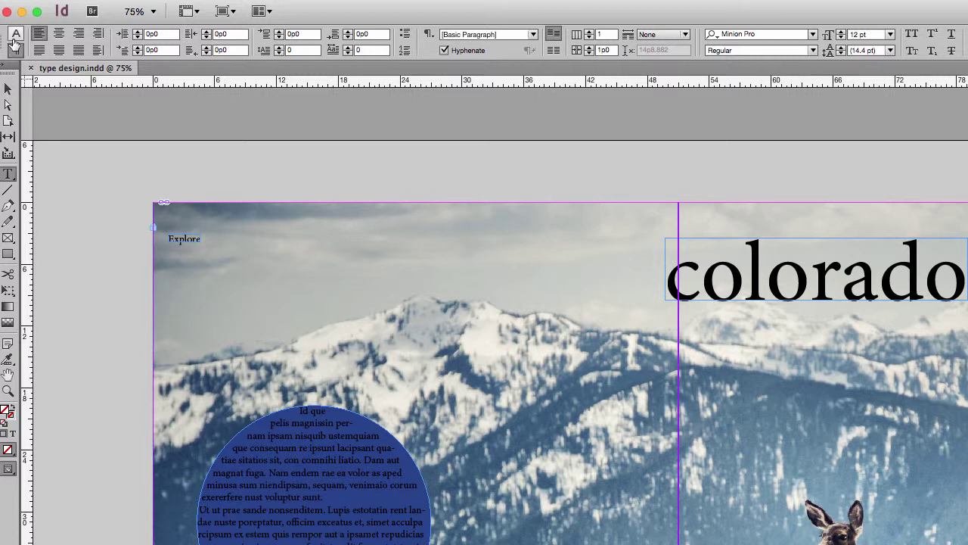
{"action": "left_click", "coordinate": [15, 36]}
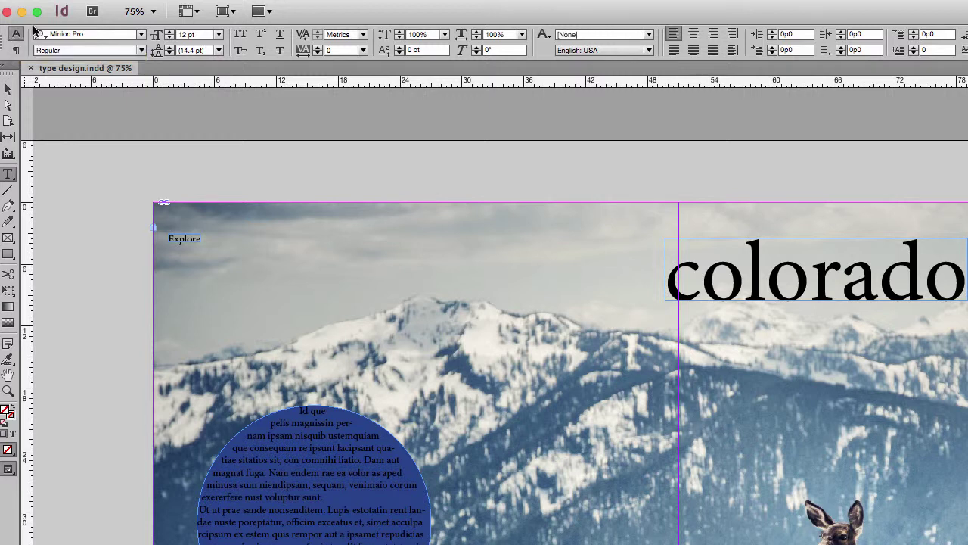
Step: Select all the circle's body text and check its Minion Pro Regular font style and family lists
{"action": "left_click", "coordinate": [294, 433]}
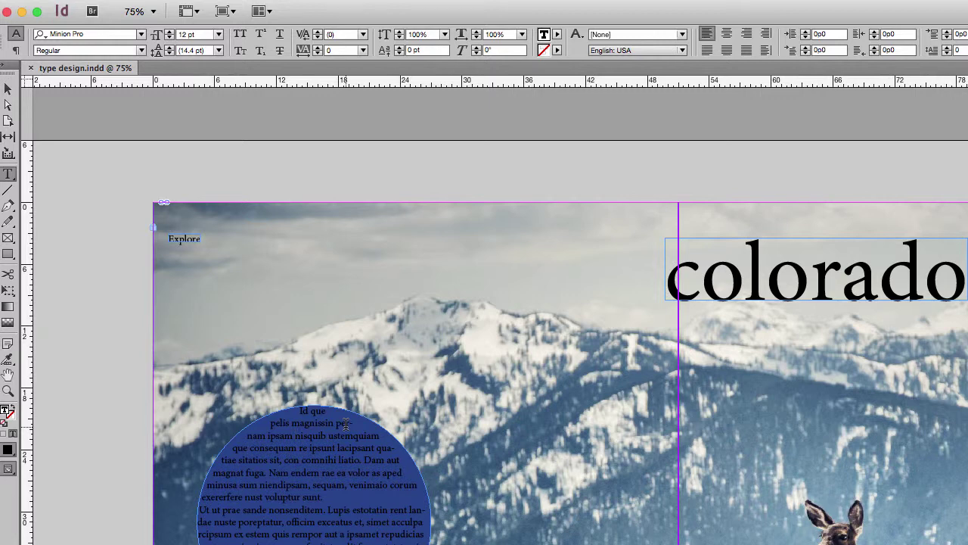
{"action": "key", "text": "super+a"}
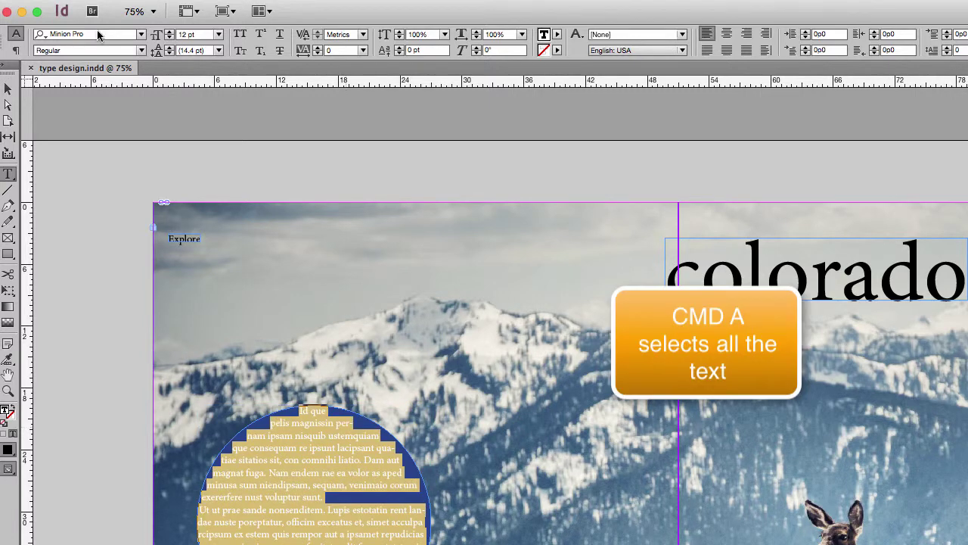
{"action": "left_click", "coordinate": [97, 34]}
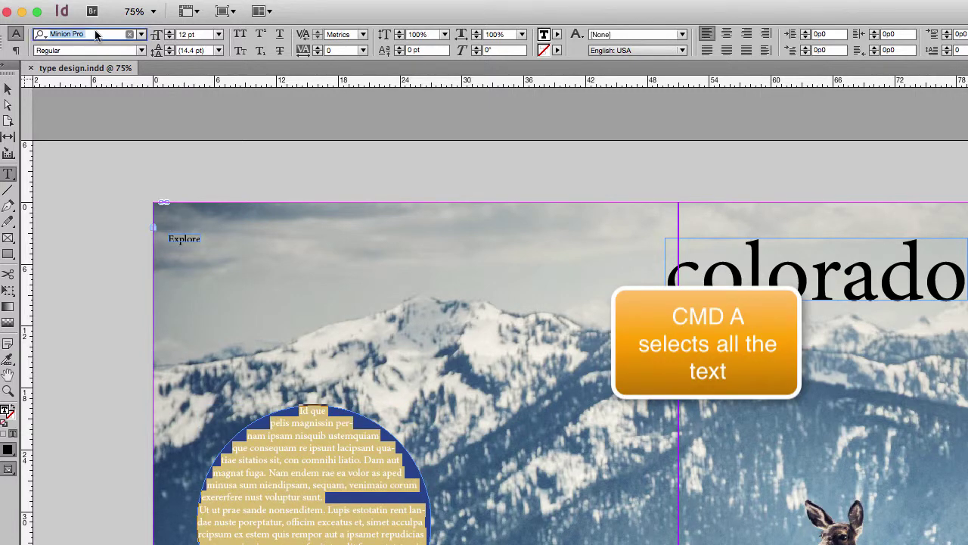
{"action": "left_click", "coordinate": [141, 50]}
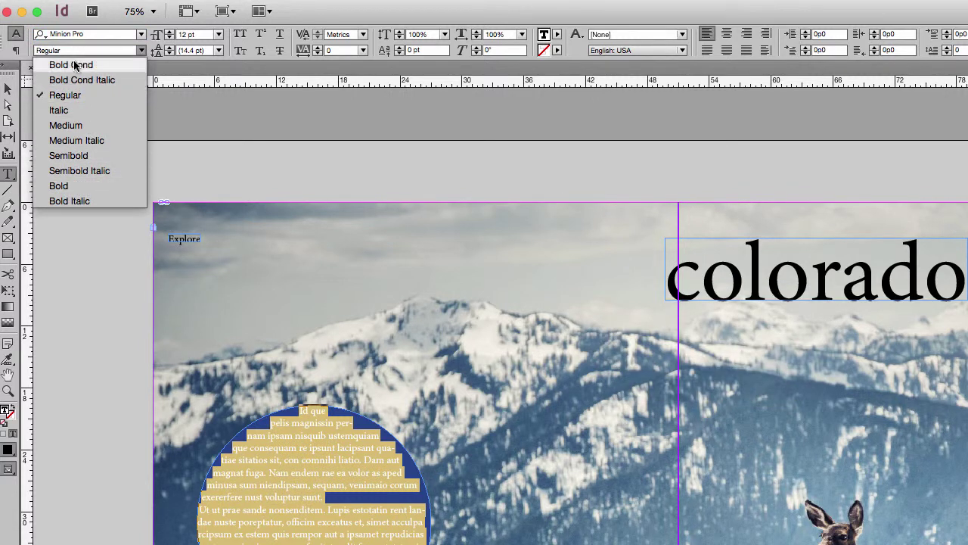
{"action": "left_click", "coordinate": [143, 38]}
{"action": "left_click", "coordinate": [141, 35]}
{"action": "left_click", "coordinate": [106, 34]}
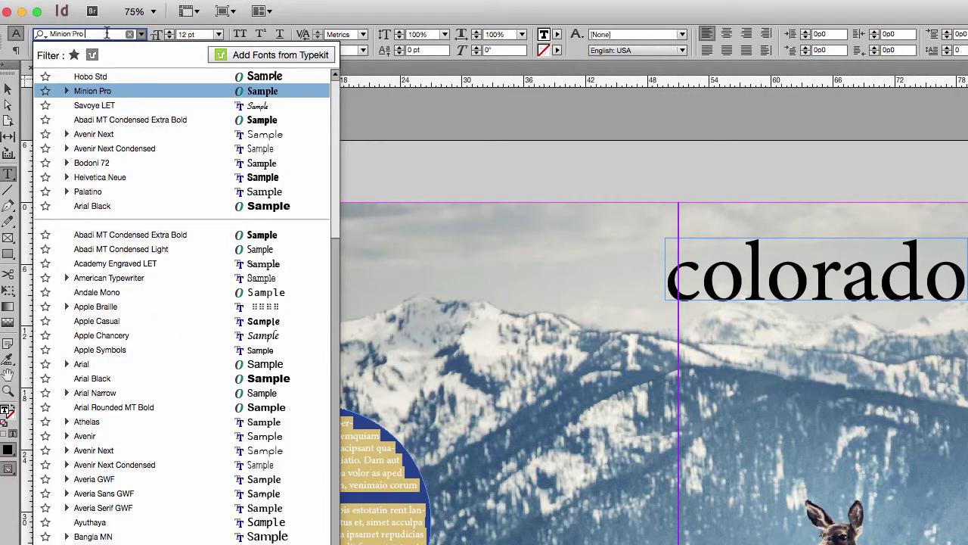
{"action": "key", "text": "Return"}
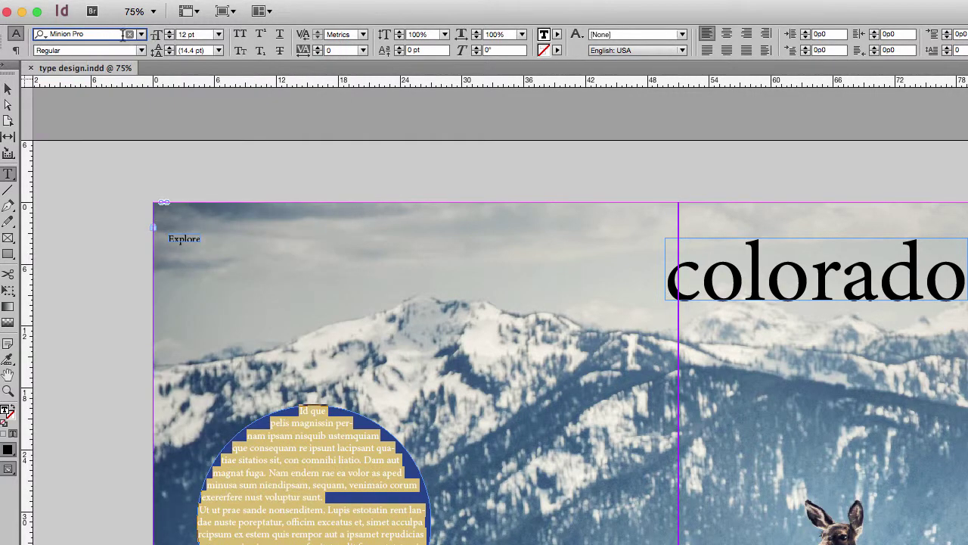
Step: Replace the Minion Pro font name, previewing Avenir Next and Helvetica Neue on the circle text
{"action": "triple_click", "coordinate": [112, 35]}
{"action": "type", "text": "Avenir Next"}
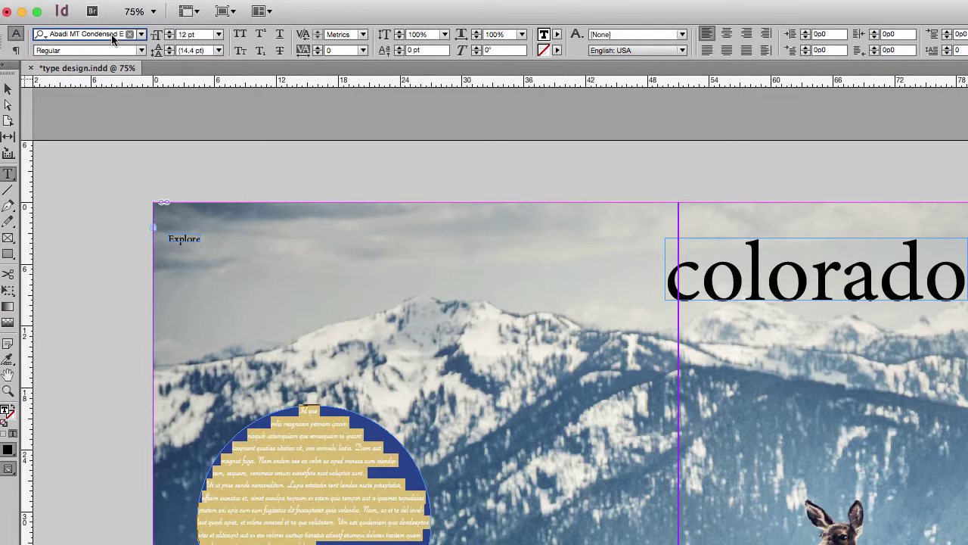
{"action": "key", "text": "Down"}
{"action": "type", "text": "Helvetica Neue"}
{"action": "key", "text": "Return"}
Step: Preview Palatino, Abadi MT Condensed Light and American Typewriter, then settle on Avenir Next Regular
{"action": "key", "text": "Down"}
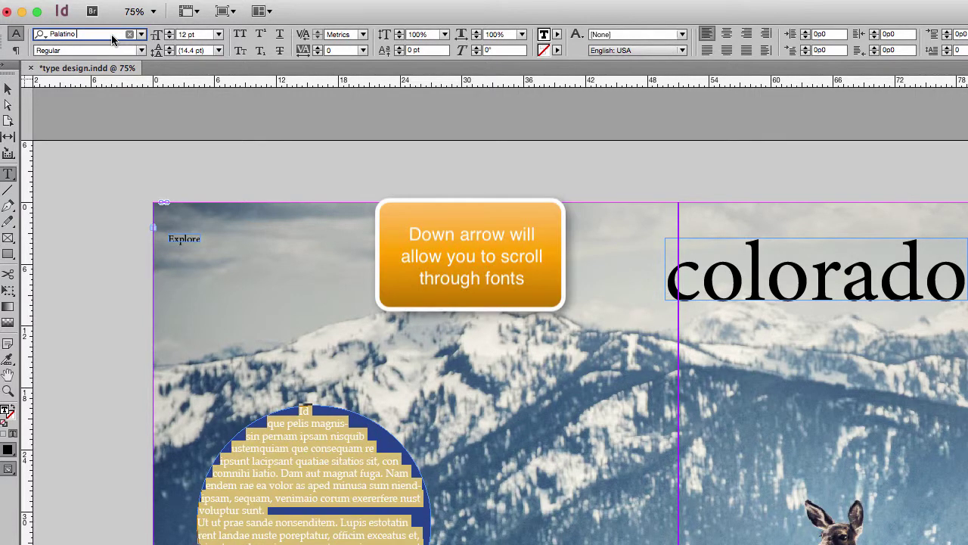
{"action": "key", "text": "Up"}
{"action": "key", "text": "Down"}
{"action": "key", "text": "Up"}
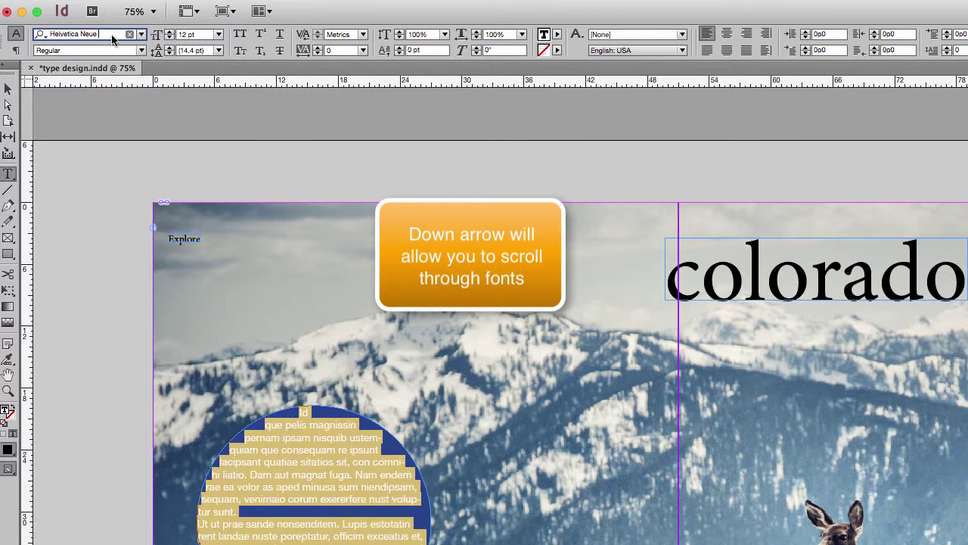
{"action": "key", "text": "Down"}
{"action": "key", "text": "Down"}
{"action": "key", "text": "Down"}
{"action": "key", "text": "Down"}
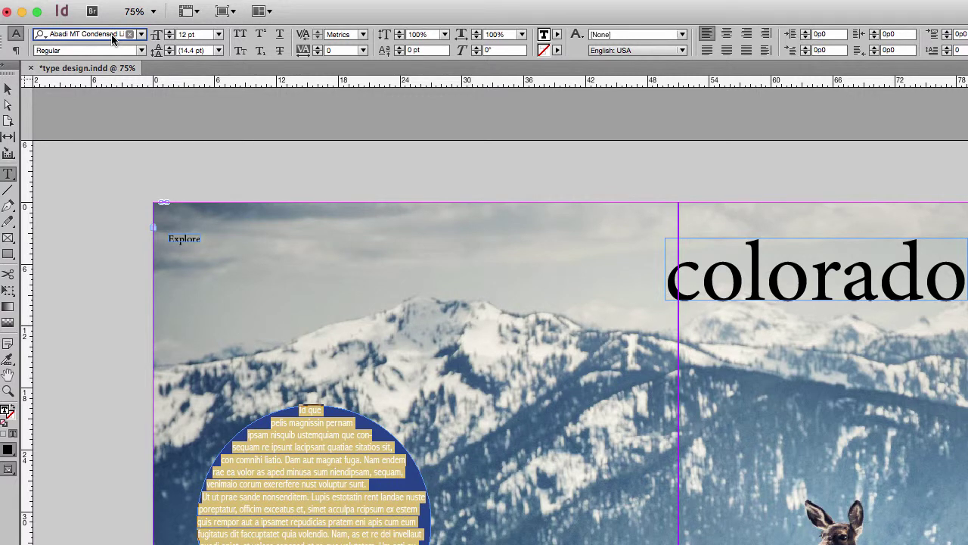
{"action": "key", "text": "Down"}
{"action": "key", "text": "Down"}
{"action": "key", "text": "Down"}
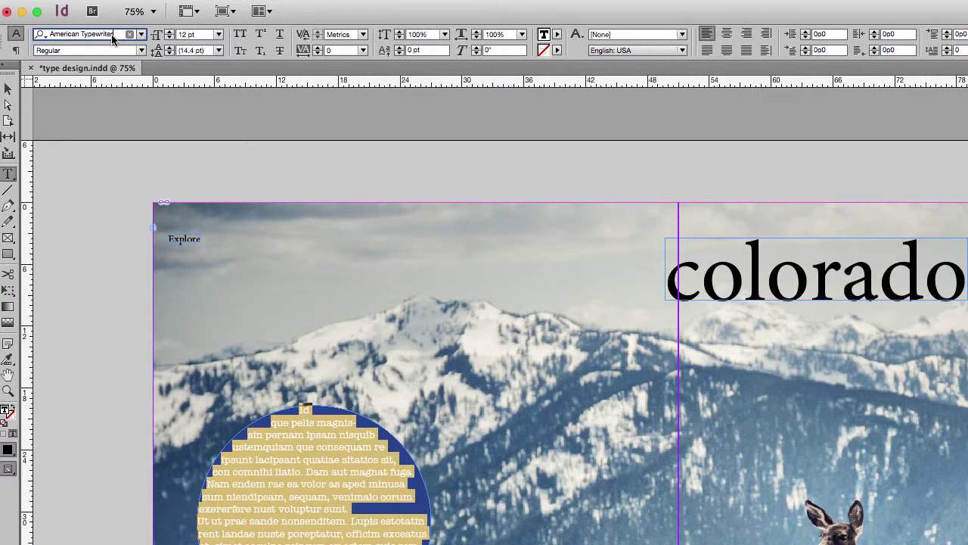
{"action": "key", "text": "Up"}
{"action": "key", "text": "Up"}
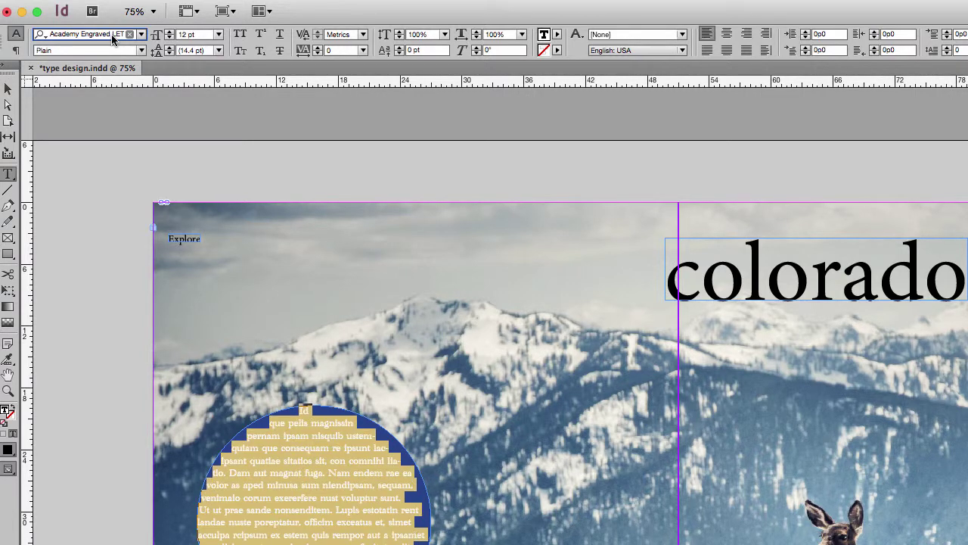
{"action": "key", "text": "Down"}
{"action": "key", "text": "Down"}
{"action": "key", "text": "Down"}
{"action": "key", "text": "Down"}
{"action": "key", "text": "Down"}
{"action": "key", "text": "Down"}
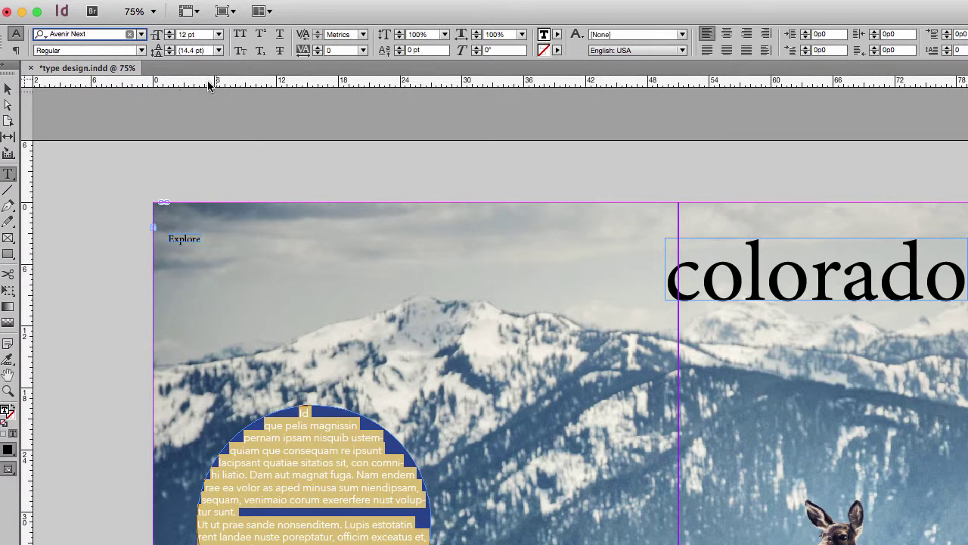
{"action": "left_click", "coordinate": [140, 50]}
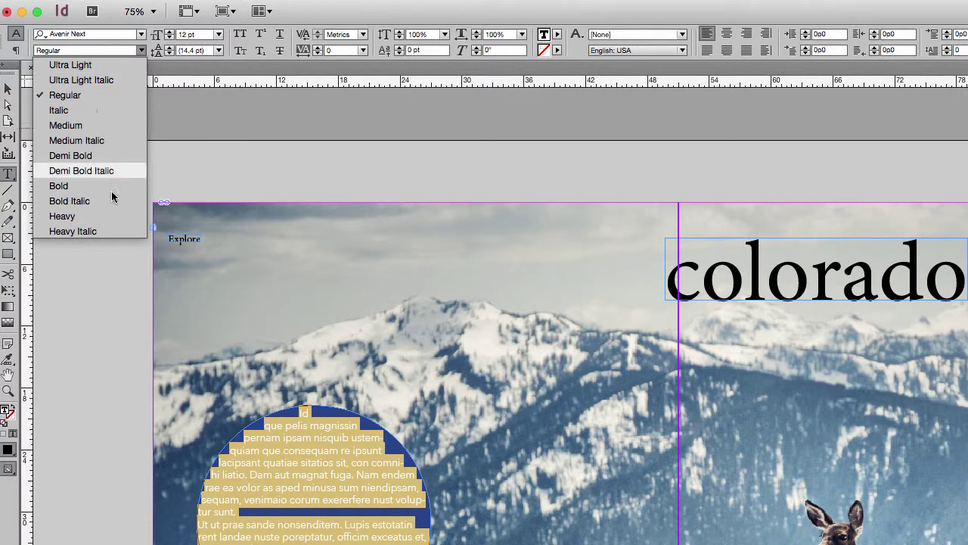
{"action": "left_click", "coordinate": [376, 12]}
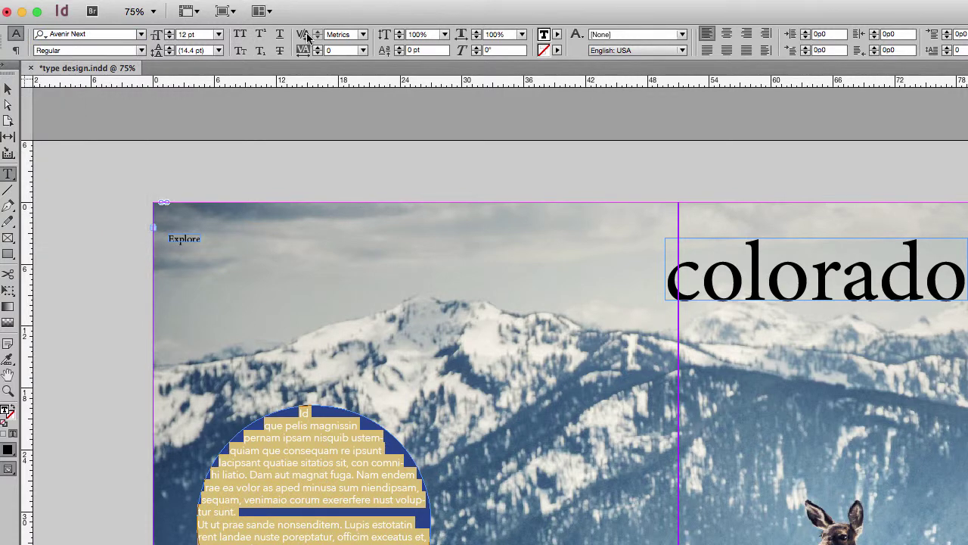
Step: Set all the circle text to 10 pt, after briefly trying 9 pt
{"action": "left_click", "coordinate": [281, 467]}
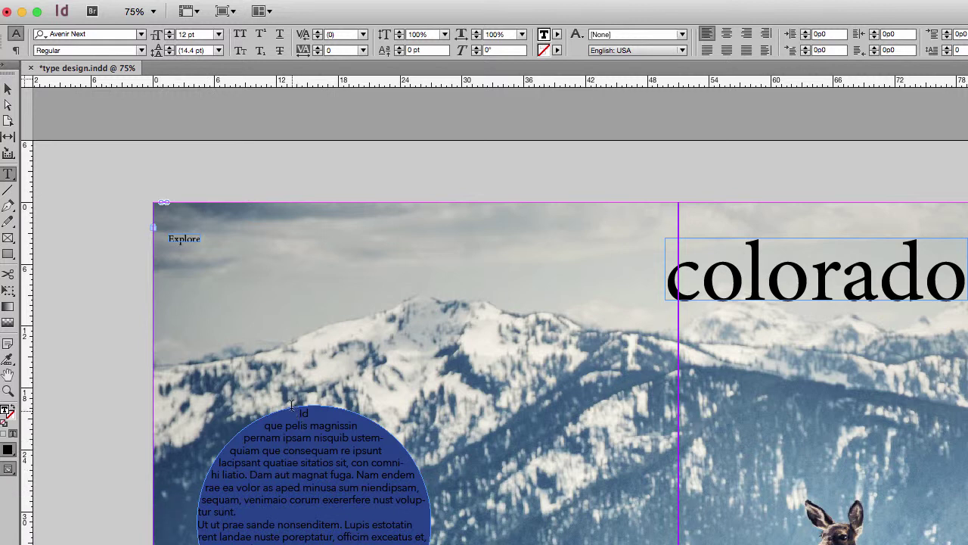
{"action": "key", "text": "super+a"}
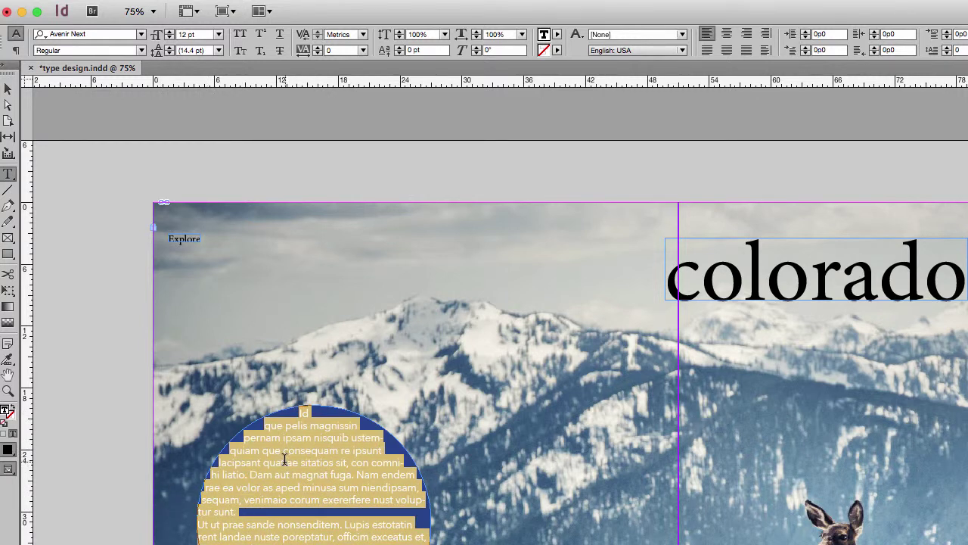
{"action": "left_click", "coordinate": [218, 34]}
{"action": "left_click", "coordinate": [201, 98]}
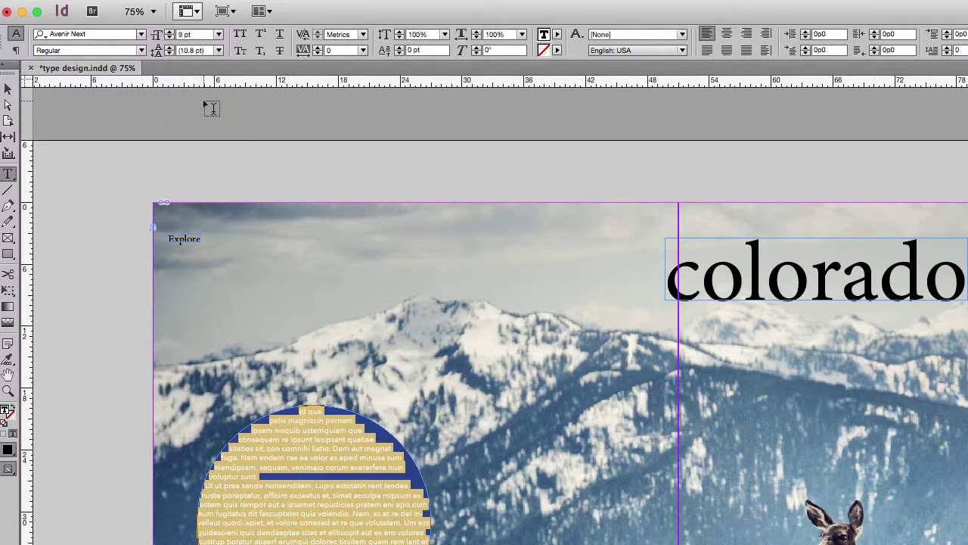
{"action": "left_click", "coordinate": [339, 532]}
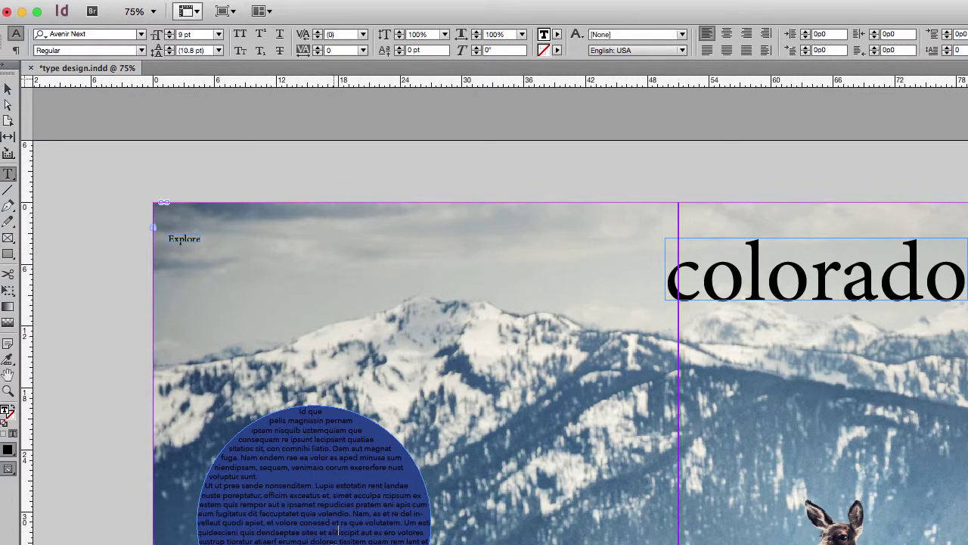
{"action": "left_click_drag", "start_coordinate": [325, 542], "coordinate": [271, 388]}
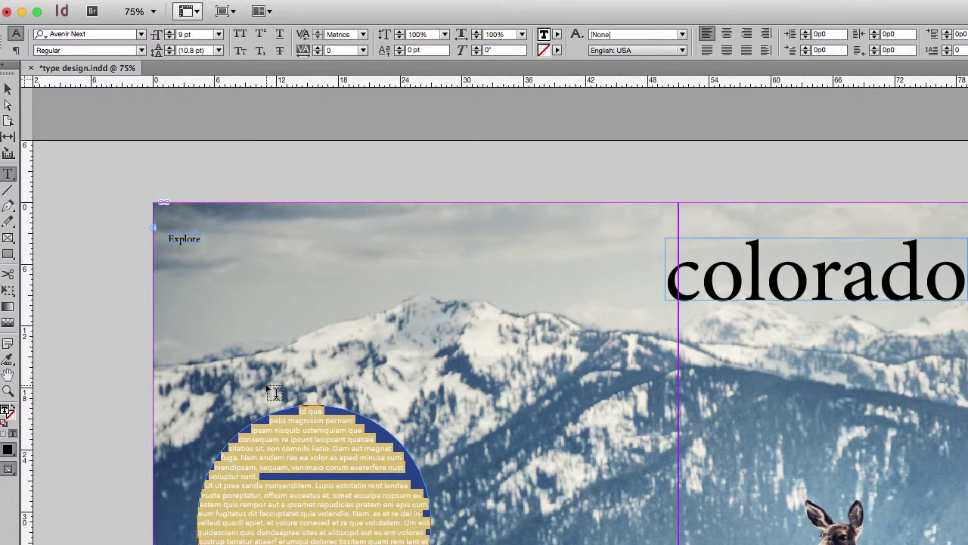
{"action": "left_click", "coordinate": [220, 34]}
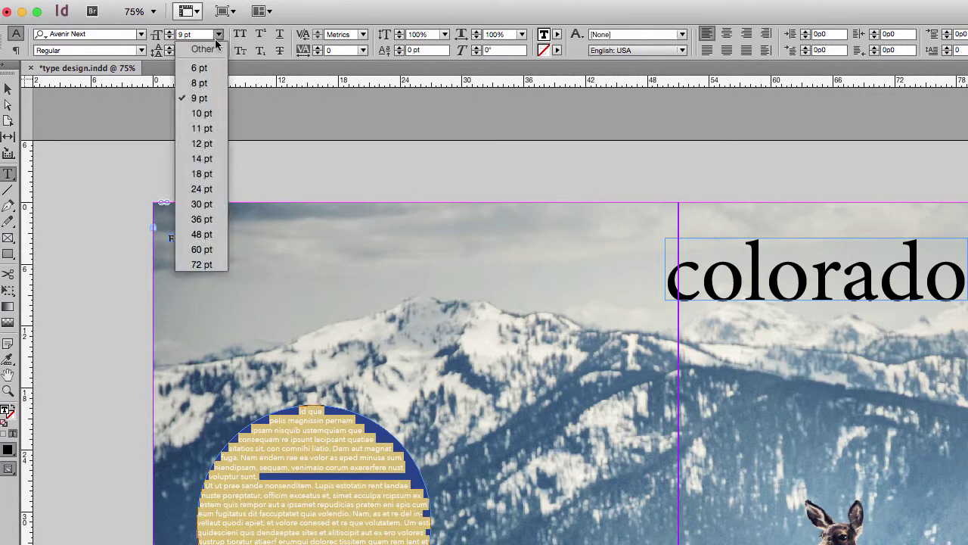
{"action": "left_click", "coordinate": [201, 114]}
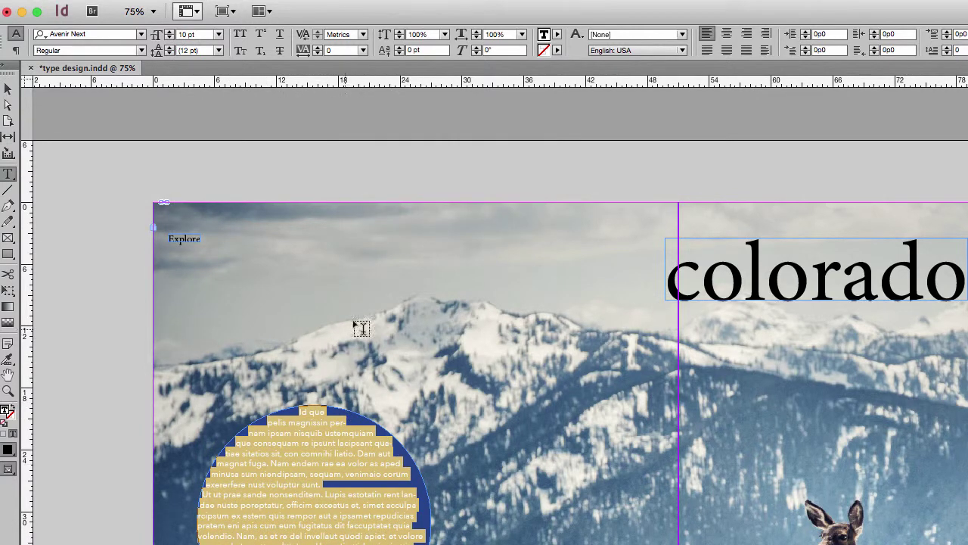
Step: Fill the circle text with white [Paper] and deselect it to check the colour
{"action": "left_click", "coordinate": [557, 35]}
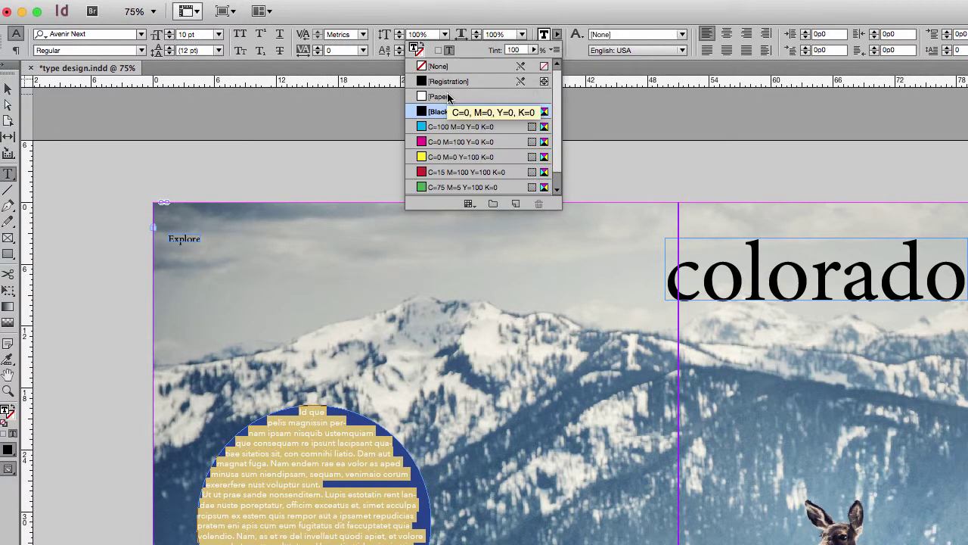
{"action": "left_click", "coordinate": [443, 96]}
{"action": "left_click", "coordinate": [318, 474]}
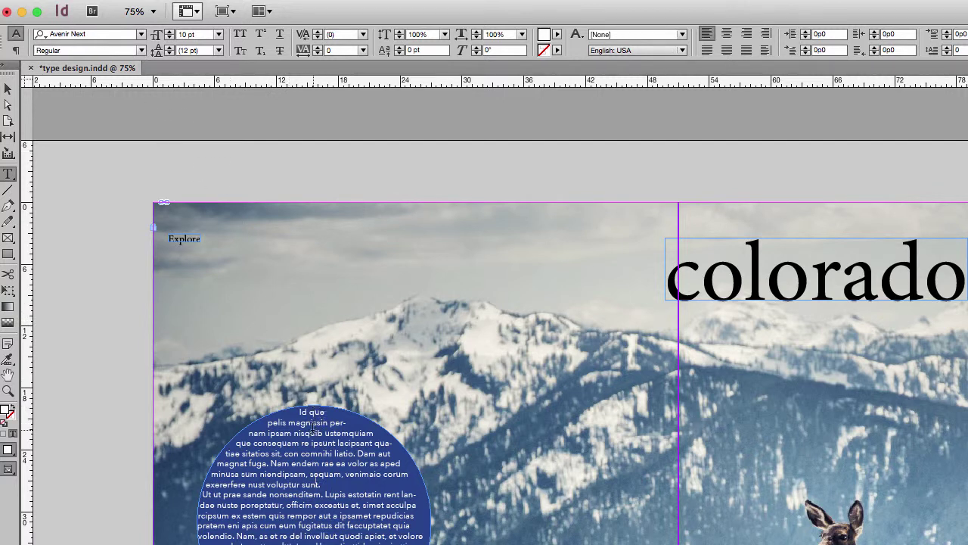
Step: Set the phrases 'ustemquiam que consequa' and 'as et re de' in Avenir Next Bold
{"action": "left_click_drag", "start_coordinate": [292, 442], "coordinate": [318, 433]}
{"action": "left_click", "coordinate": [141, 50]}
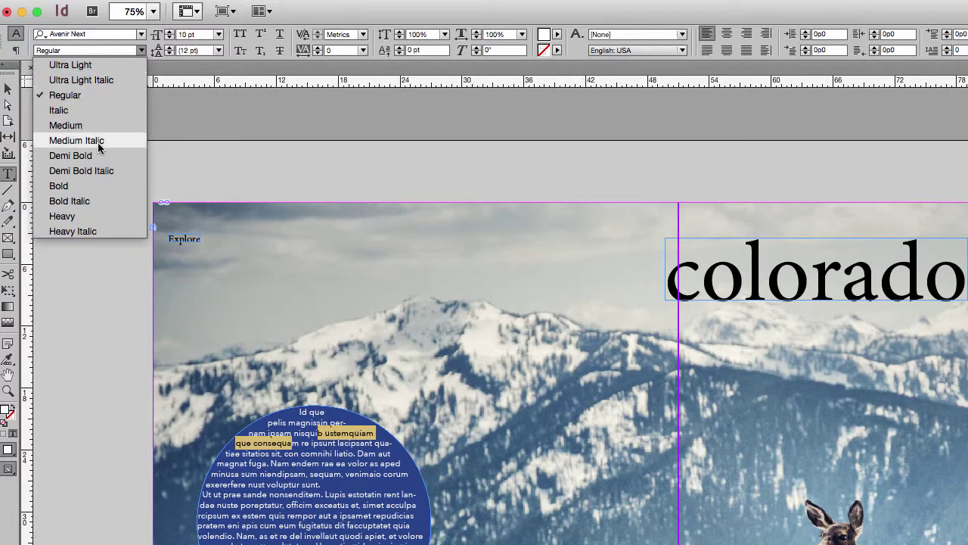
{"action": "left_click", "coordinate": [86, 187]}
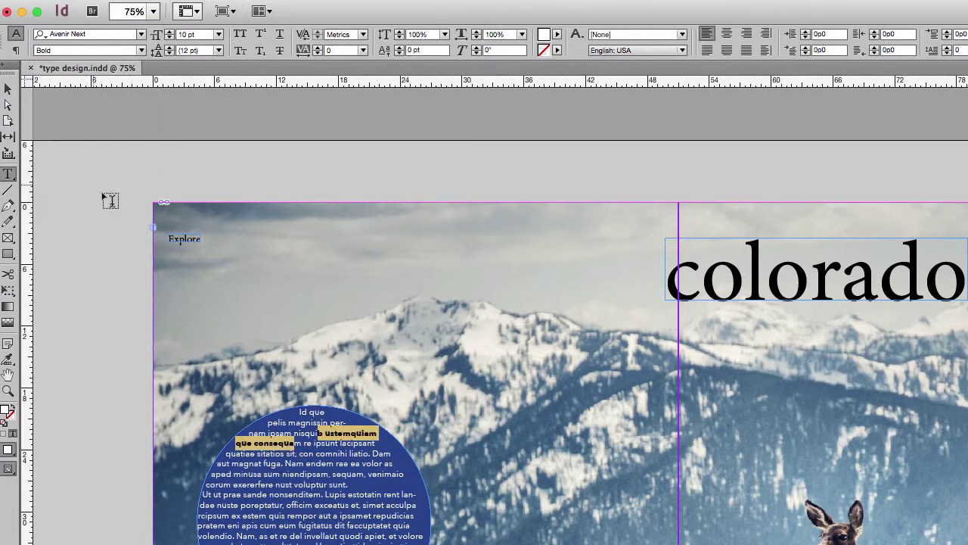
{"action": "left_click", "coordinate": [301, 530]}
{"action": "left_click_drag", "start_coordinate": [300, 534], "coordinate": [255, 536]}
{"action": "left_click", "coordinate": [141, 50]}
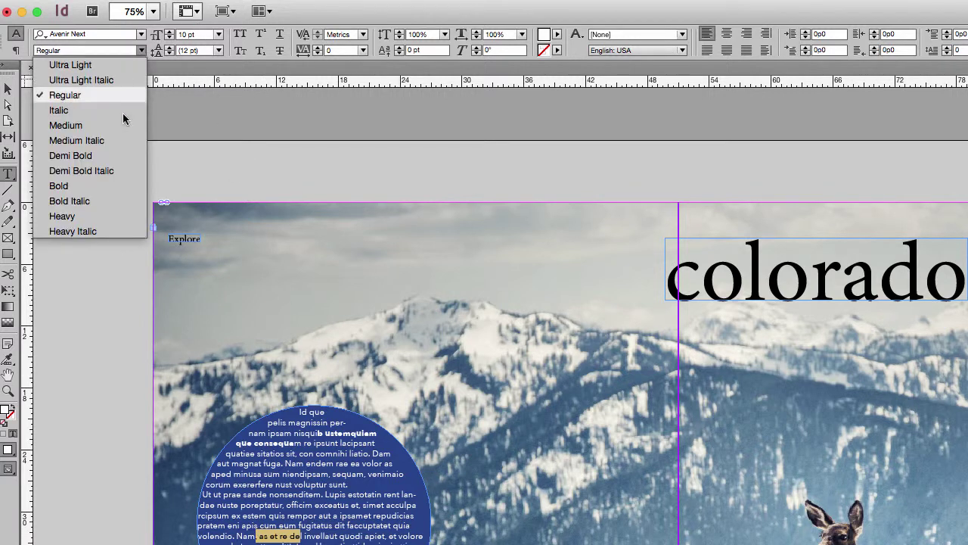
{"action": "left_click", "coordinate": [68, 186]}
{"action": "left_click", "coordinate": [176, 55]}
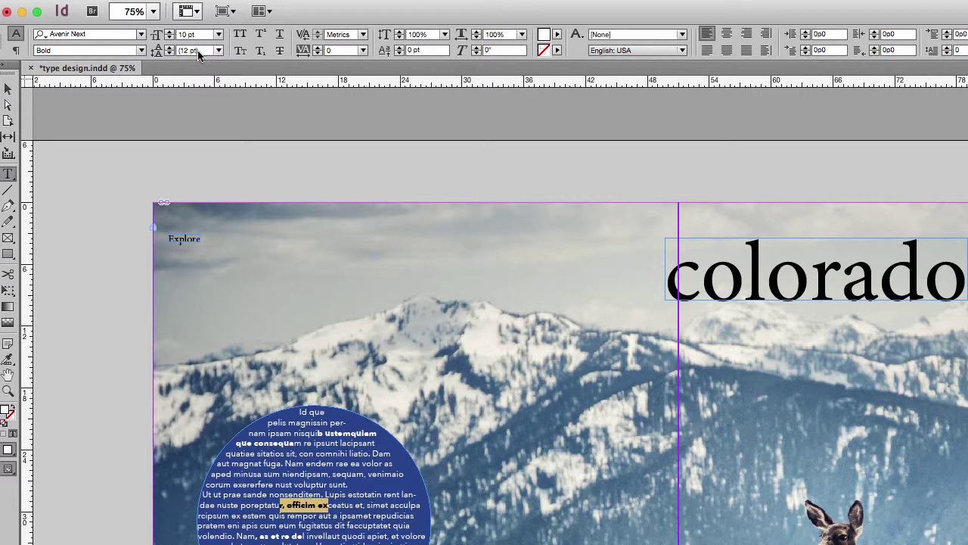
Step: Select all the circle text and give it 20 pt leading
{"action": "key", "text": "super+a"}
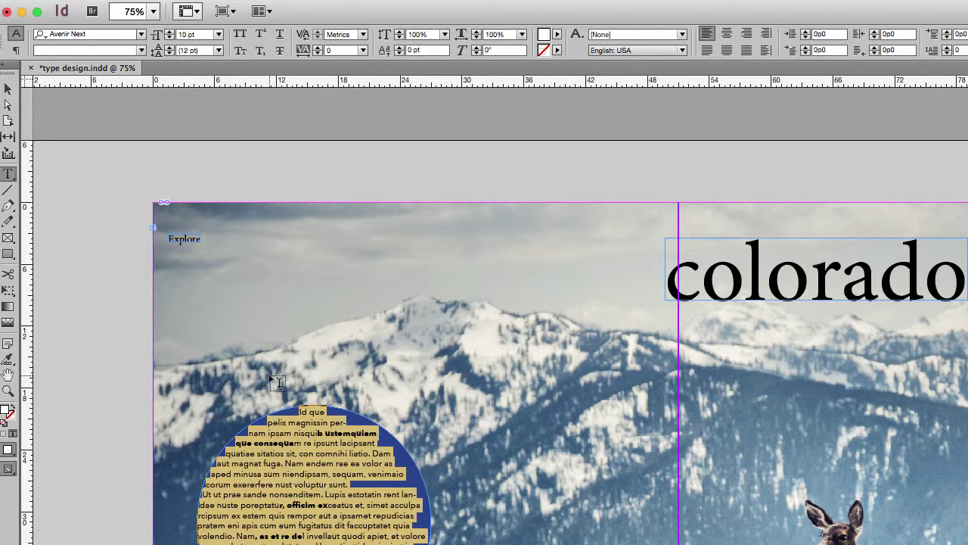
{"action": "left_click", "coordinate": [218, 50]}
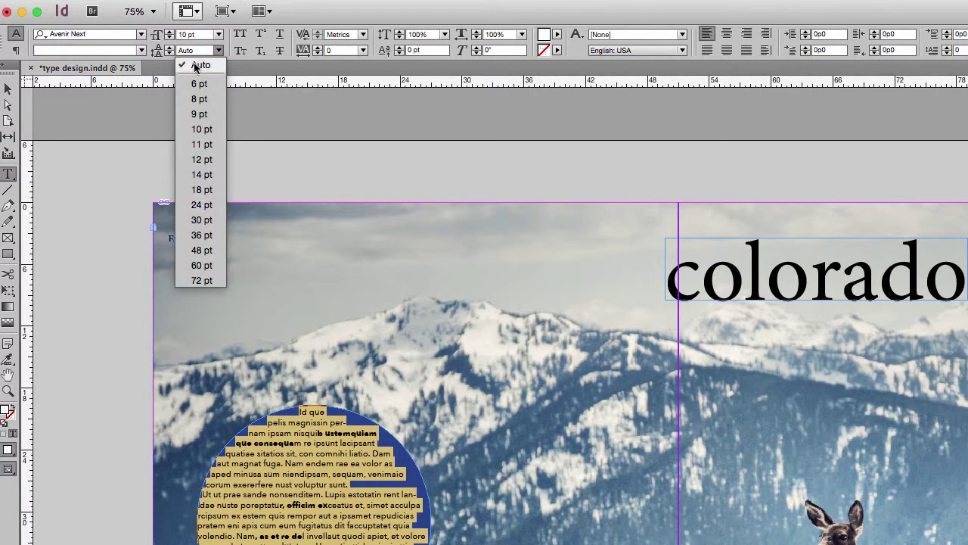
{"action": "left_click", "coordinate": [198, 65]}
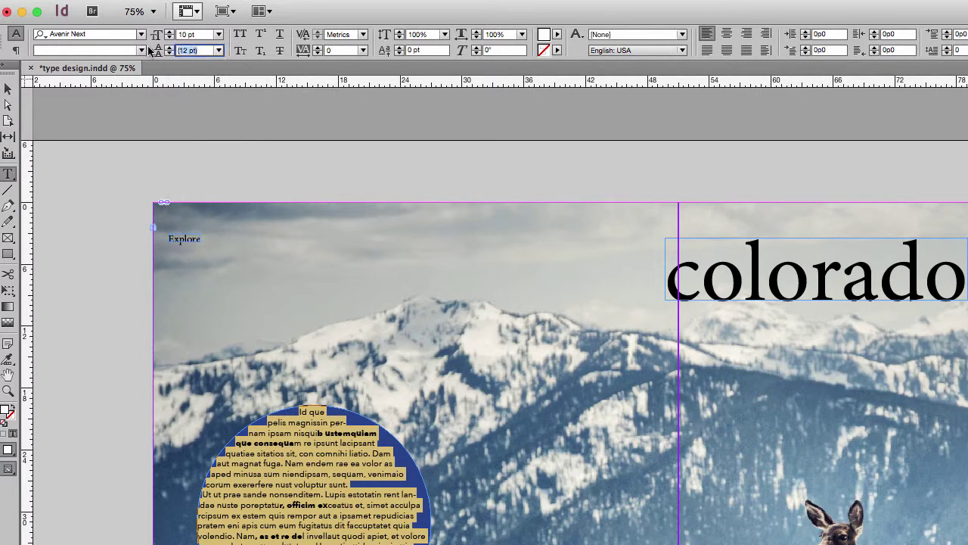
{"action": "type", "text": "20"}
{"action": "key", "text": "Return"}
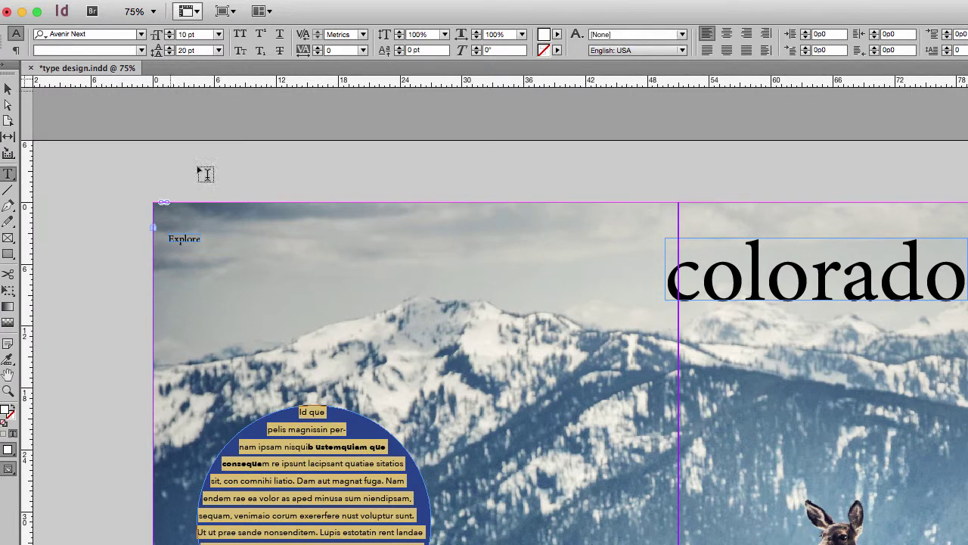
{"action": "left_click", "coordinate": [287, 458]}
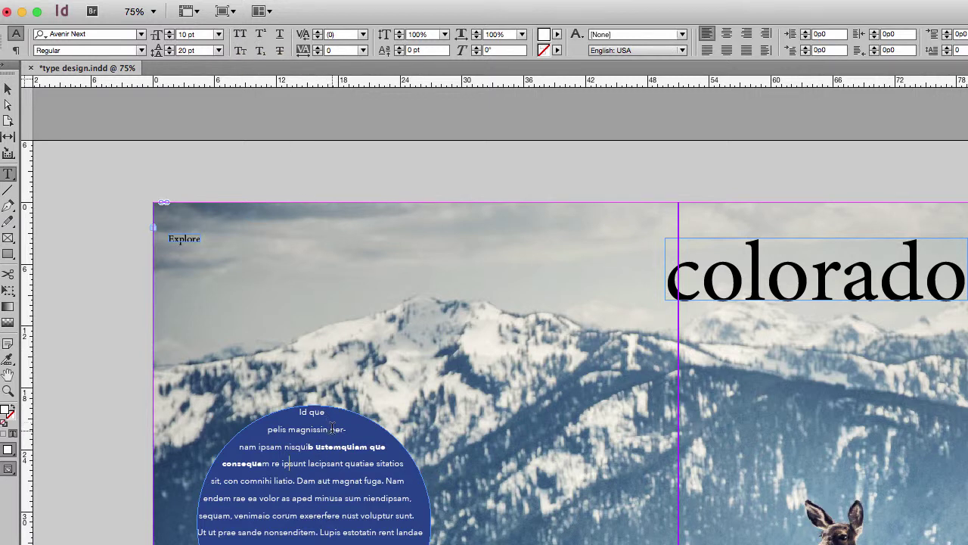
Step: Make the phrase 'ustemquiam que consequam' bold and All Caps
{"action": "left_click_drag", "start_coordinate": [317, 446], "coordinate": [270, 459]}
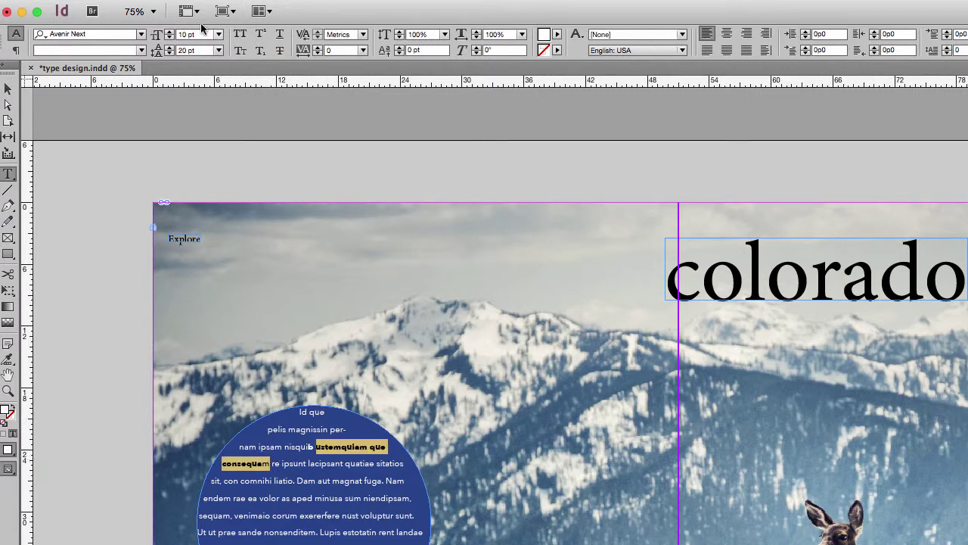
{"action": "left_click", "coordinate": [141, 51]}
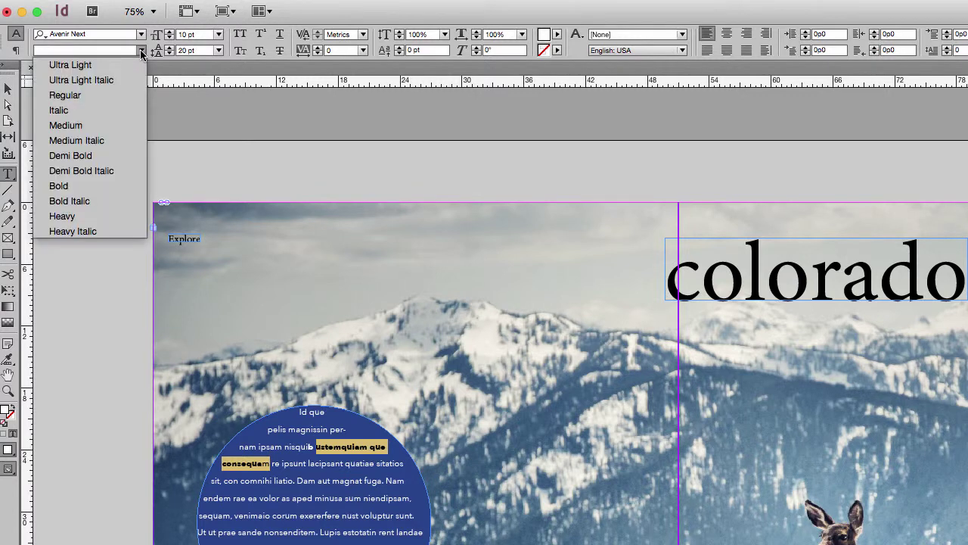
{"action": "left_click", "coordinate": [61, 186]}
{"action": "left_click", "coordinate": [239, 35]}
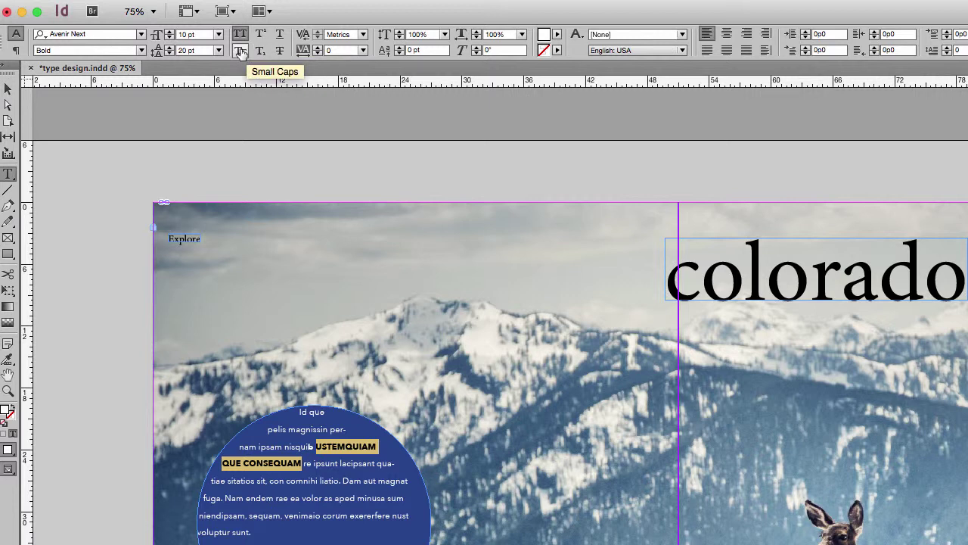
{"action": "left_click", "coordinate": [251, 532]}
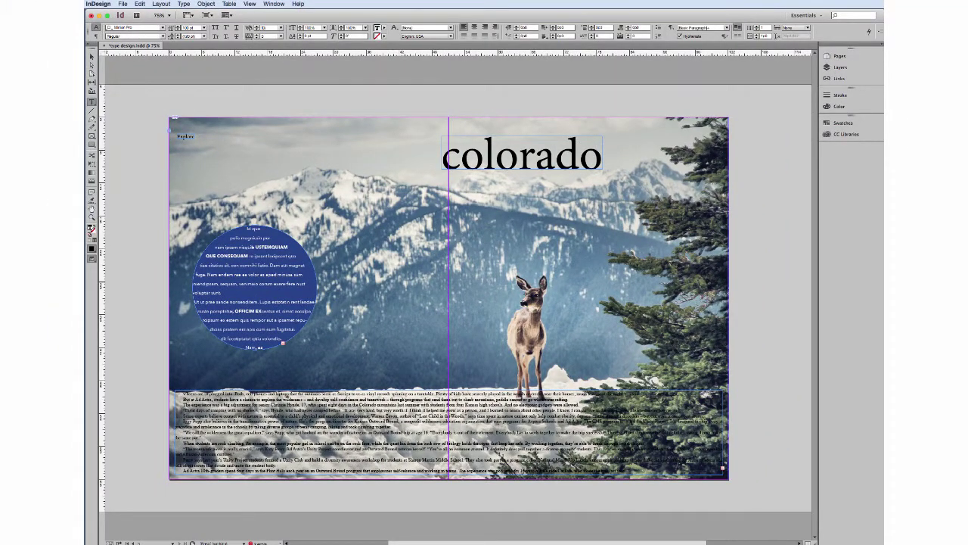
Step: Option-drag a copy of the colorado heading just below the original and widen the upper frame
{"action": "key", "text": "Escape"}
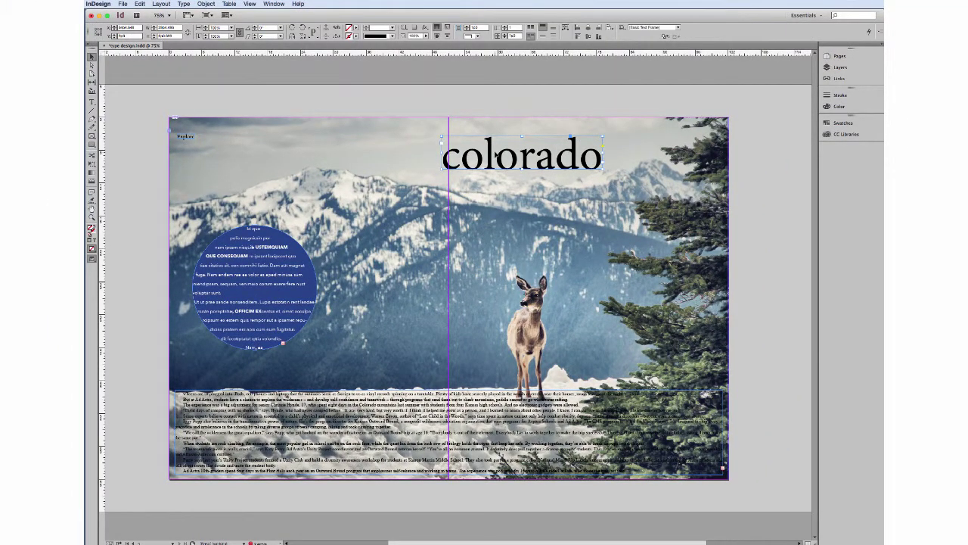
{"action": "left_click_drag", "start_coordinate": [495, 155], "coordinate": [493, 212]}
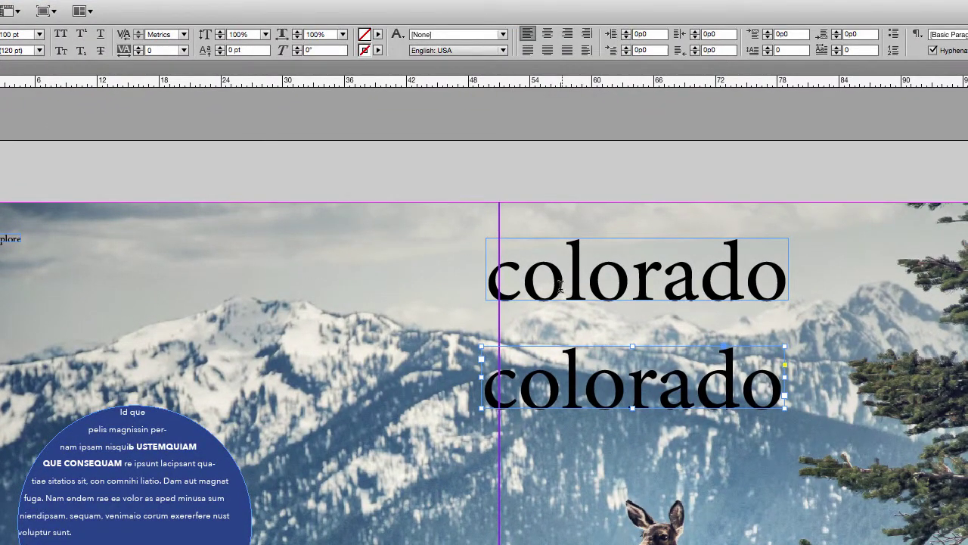
{"action": "left_click", "coordinate": [681, 295]}
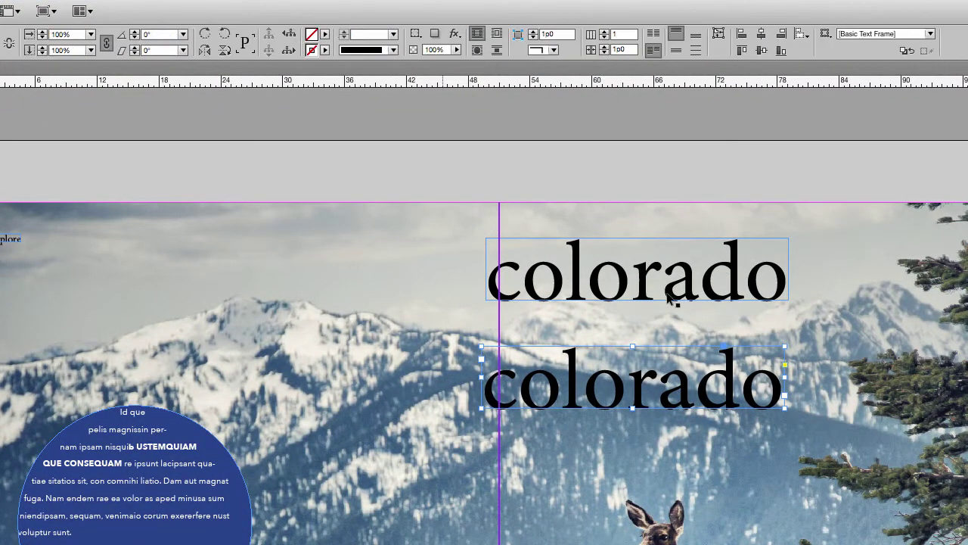
{"action": "left_click_drag", "start_coordinate": [789, 300], "coordinate": [851, 315]}
{"action": "left_click", "coordinate": [786, 407]}
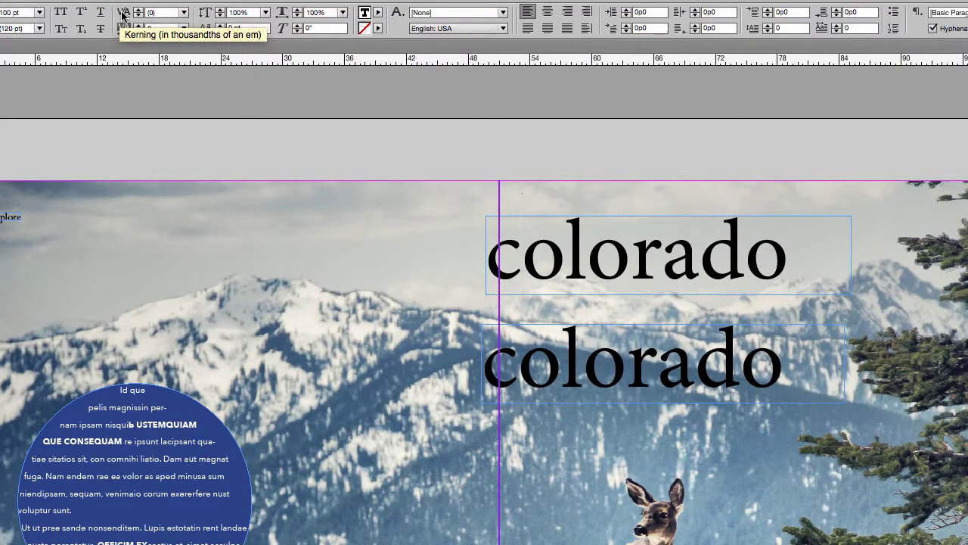
Step: Kern the c–o pair in the upper colorado to -100, then 200, then reset it to 0
{"action": "left_click_drag", "start_coordinate": [568, 250], "coordinate": [492, 254]}
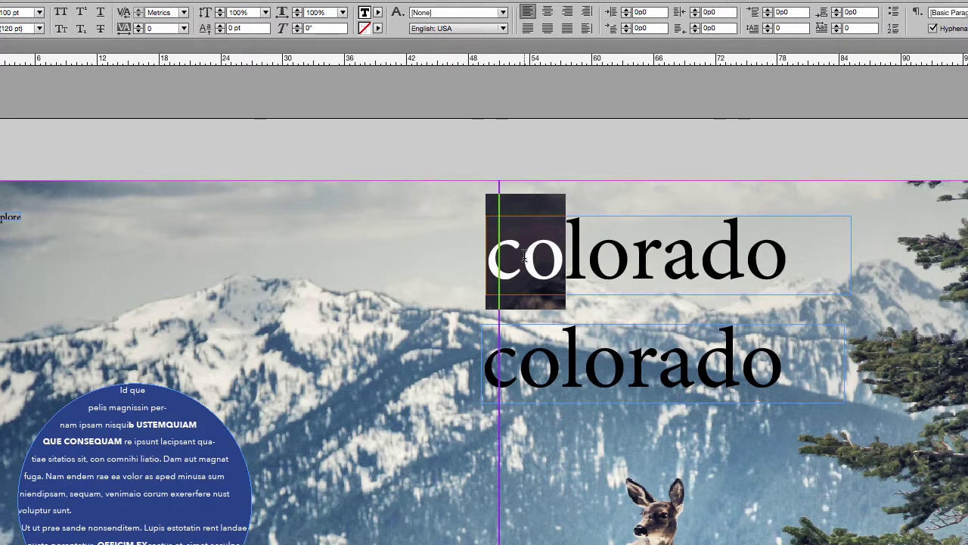
{"action": "left_click", "coordinate": [550, 264]}
{"action": "left_click", "coordinate": [522, 265]}
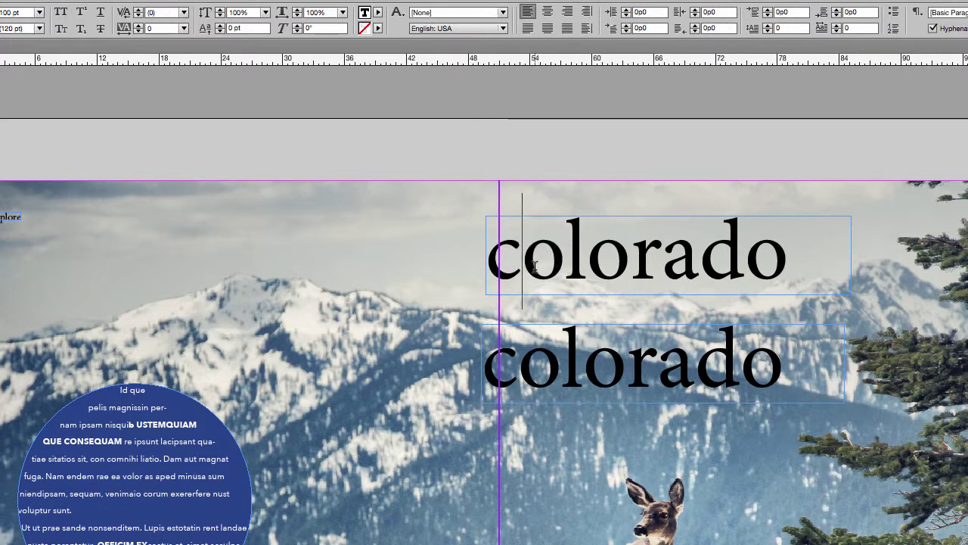
{"action": "left_click", "coordinate": [183, 12]}
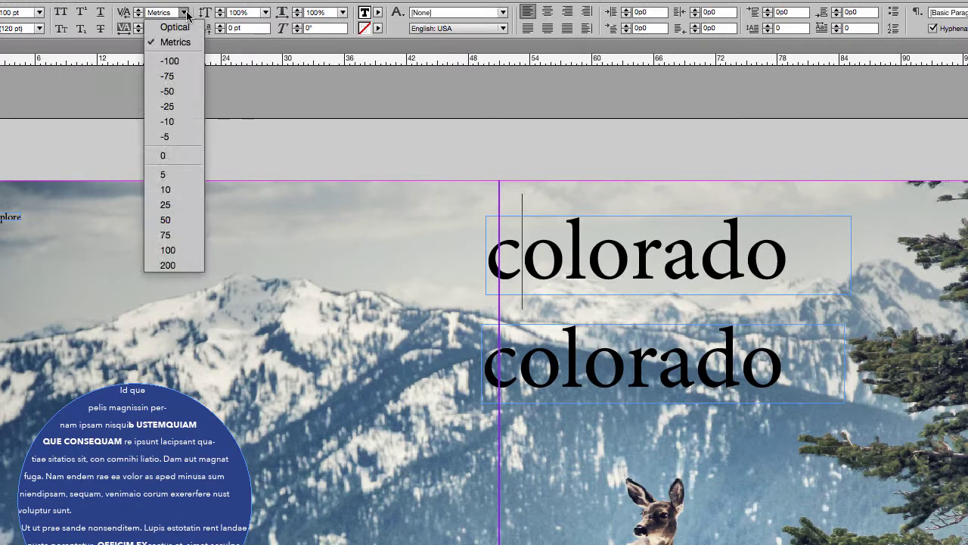
{"action": "left_click", "coordinate": [173, 62]}
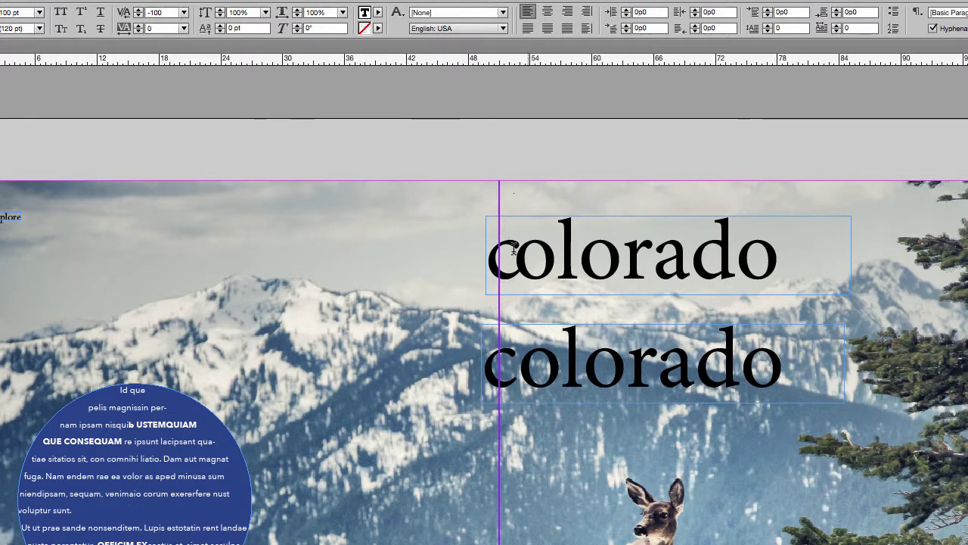
{"action": "left_click", "coordinate": [184, 12]}
{"action": "left_click", "coordinate": [179, 266]}
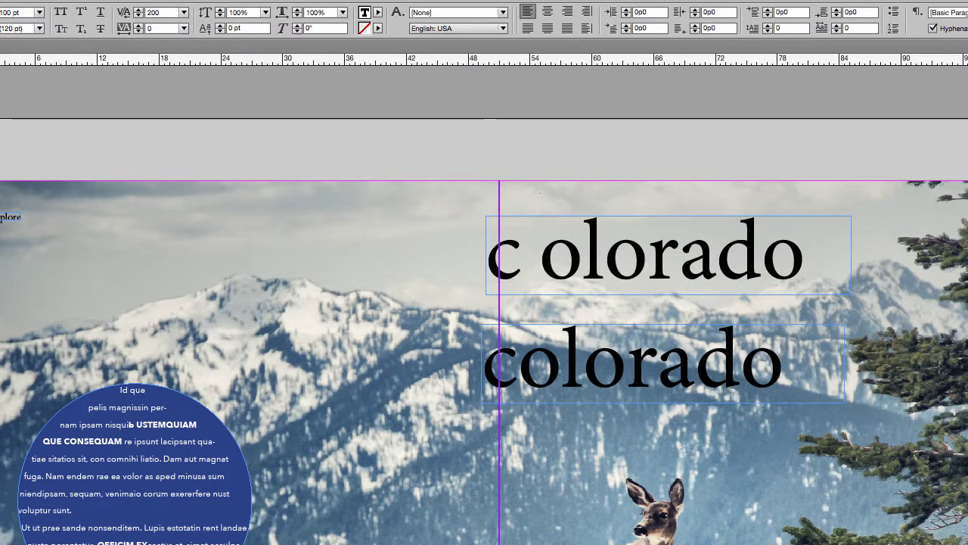
{"action": "left_click_drag", "start_coordinate": [173, 13], "coordinate": [136, 14]}
{"action": "type", "text": "0"}
{"action": "key", "text": "Return"}
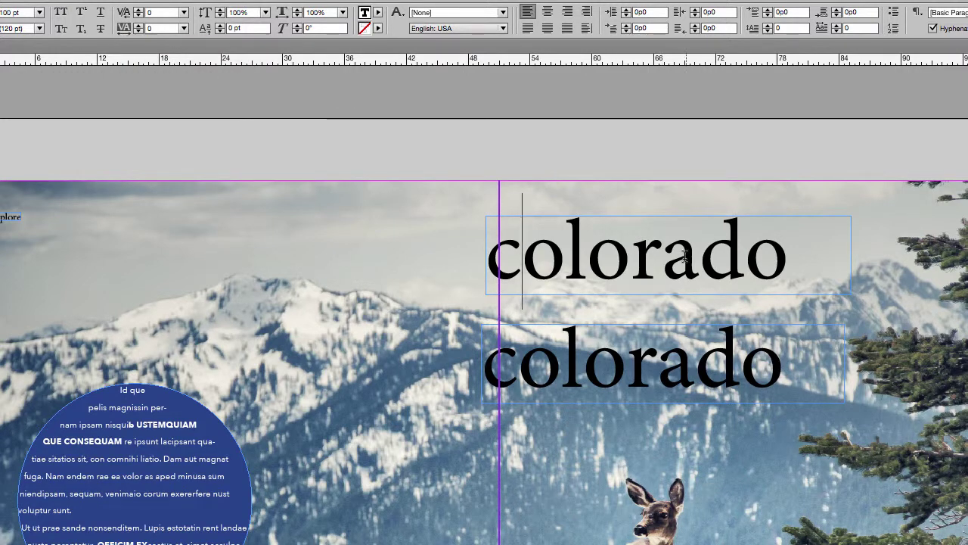
{"action": "left_click_drag", "start_coordinate": [785, 351], "coordinate": [476, 354]}
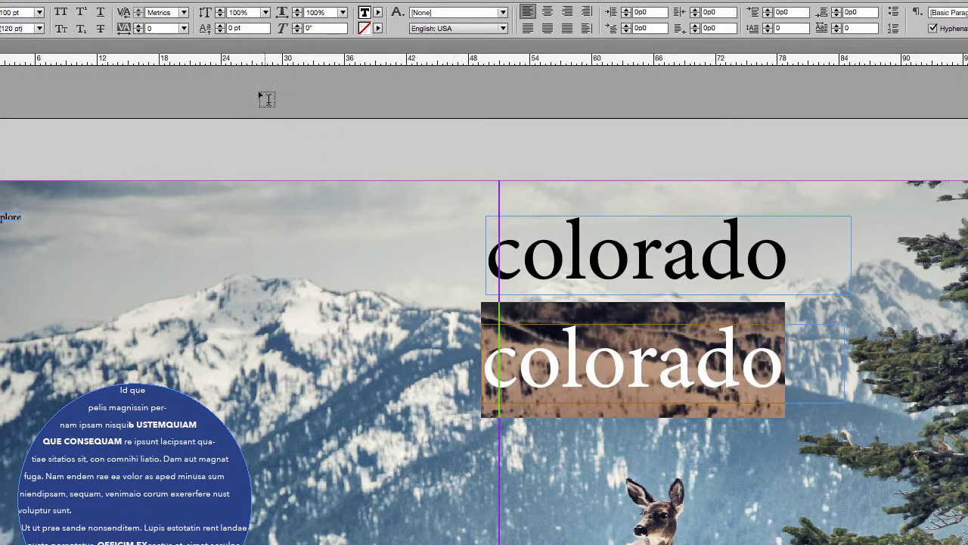
{"action": "left_click", "coordinate": [182, 29]}
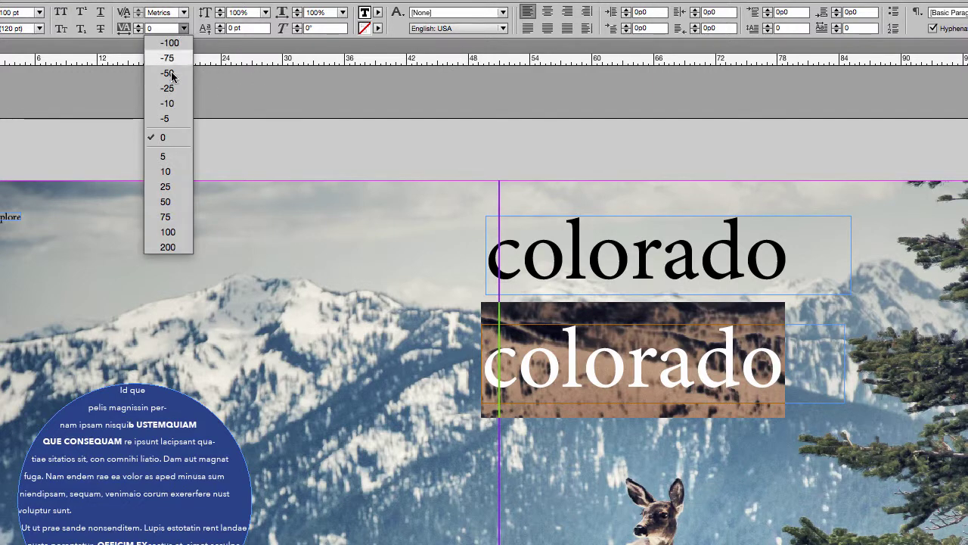
{"action": "left_click", "coordinate": [167, 44]}
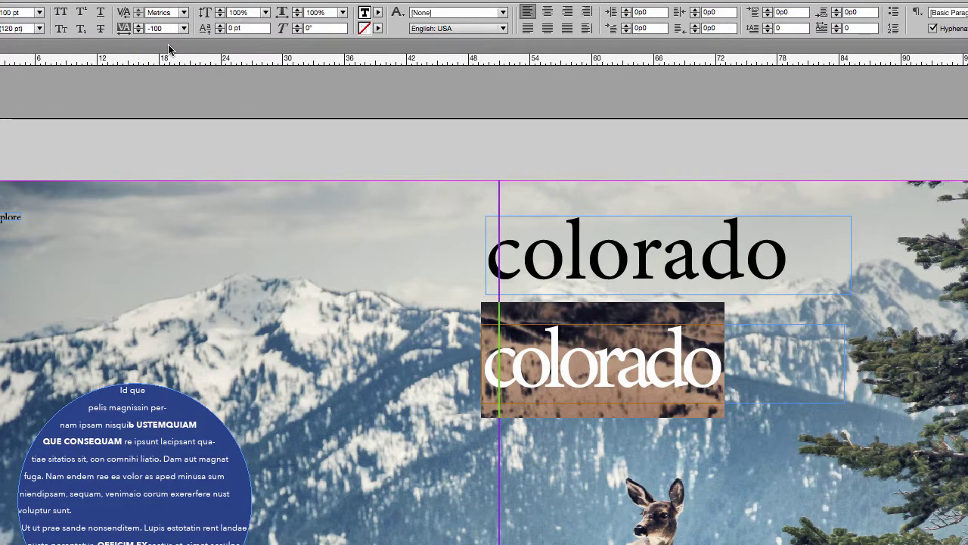
{"action": "left_click", "coordinate": [182, 29]}
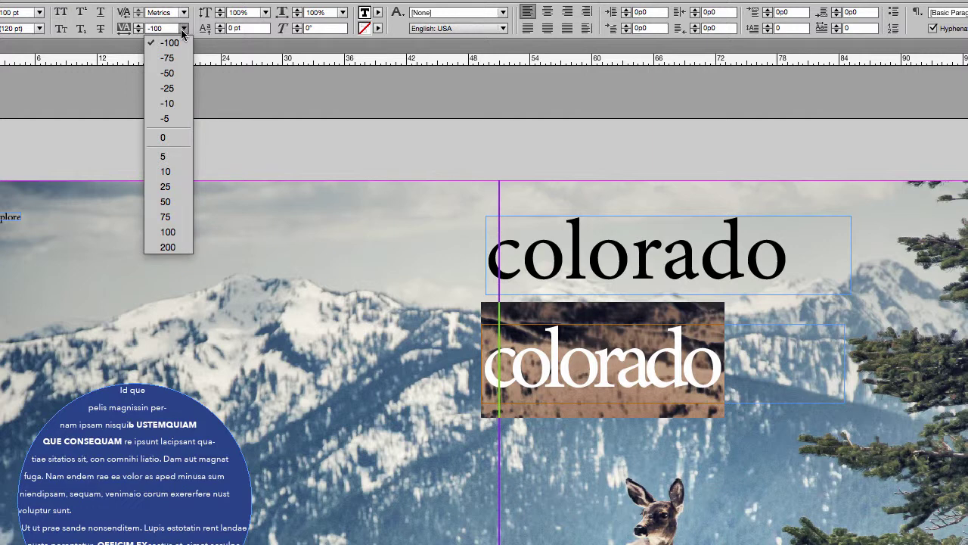
{"action": "left_click", "coordinate": [168, 235]}
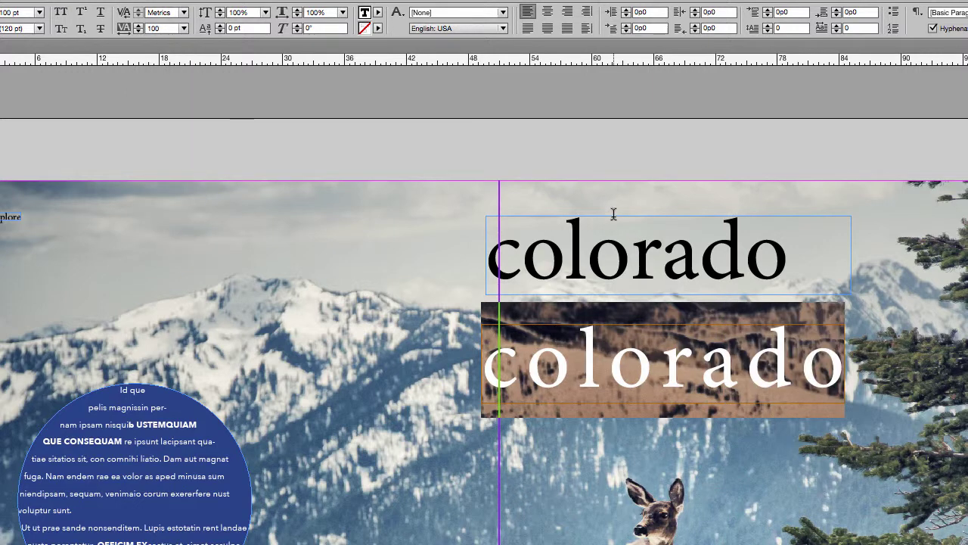
{"action": "key", "text": "ctrl+z"}
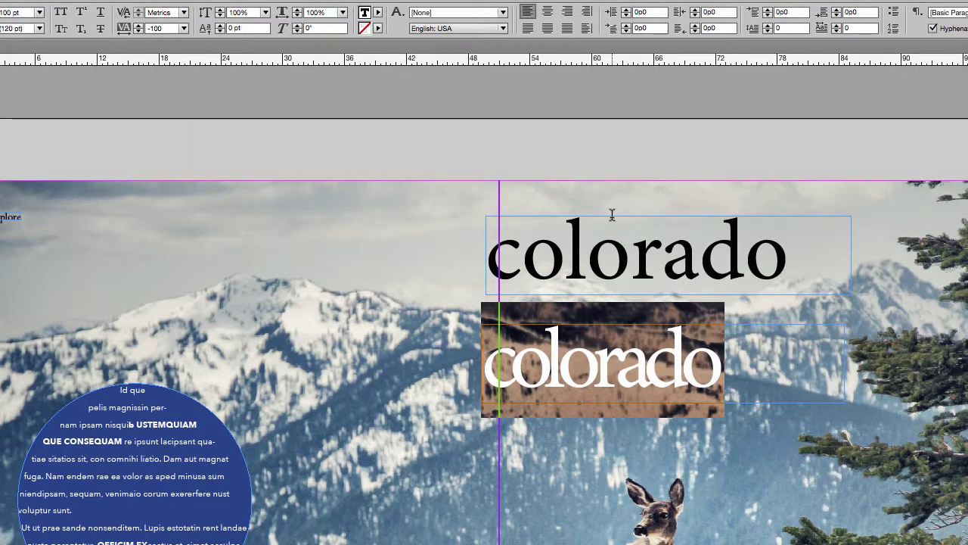
{"action": "key", "text": "ctrl+z"}
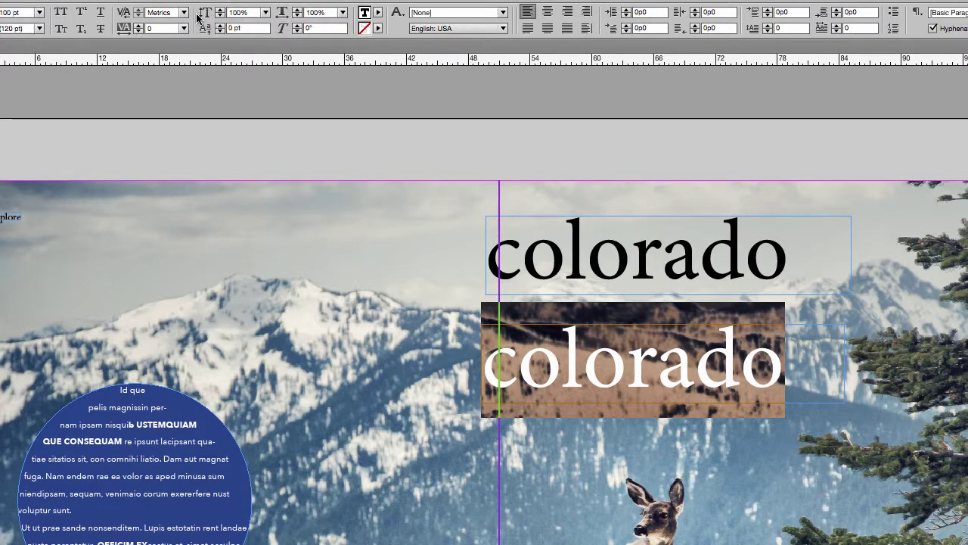
{"action": "left_click", "coordinate": [266, 13]}
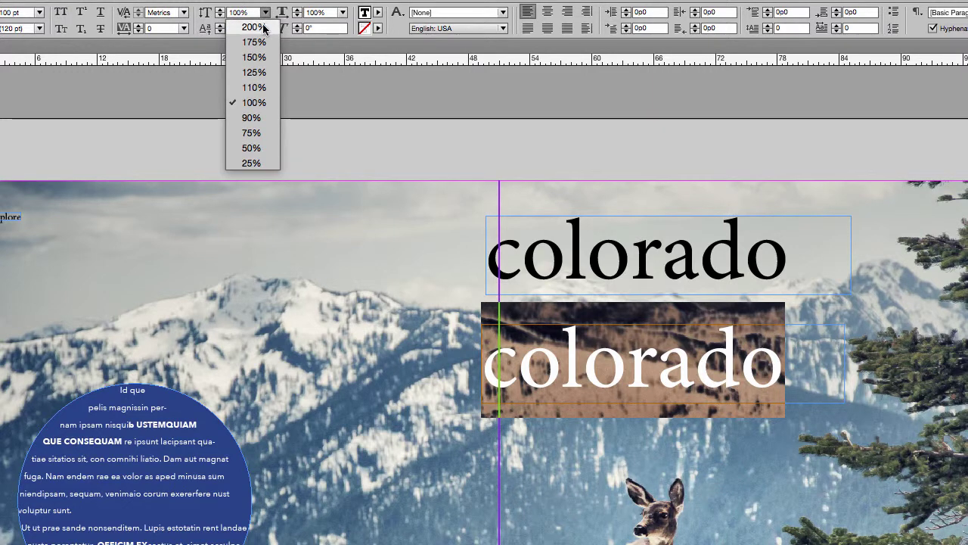
{"action": "left_click", "coordinate": [263, 27]}
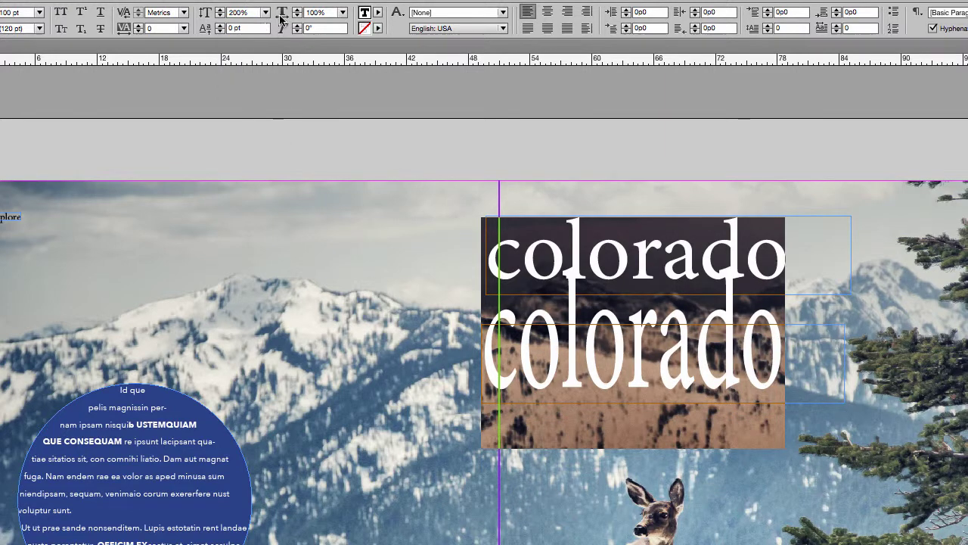
{"action": "left_click", "coordinate": [265, 13]}
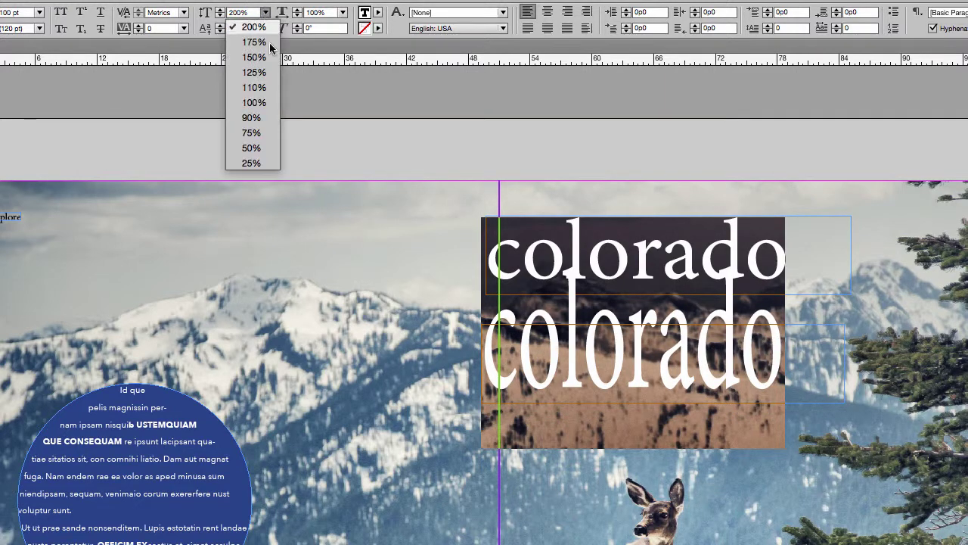
{"action": "left_click", "coordinate": [250, 163]}
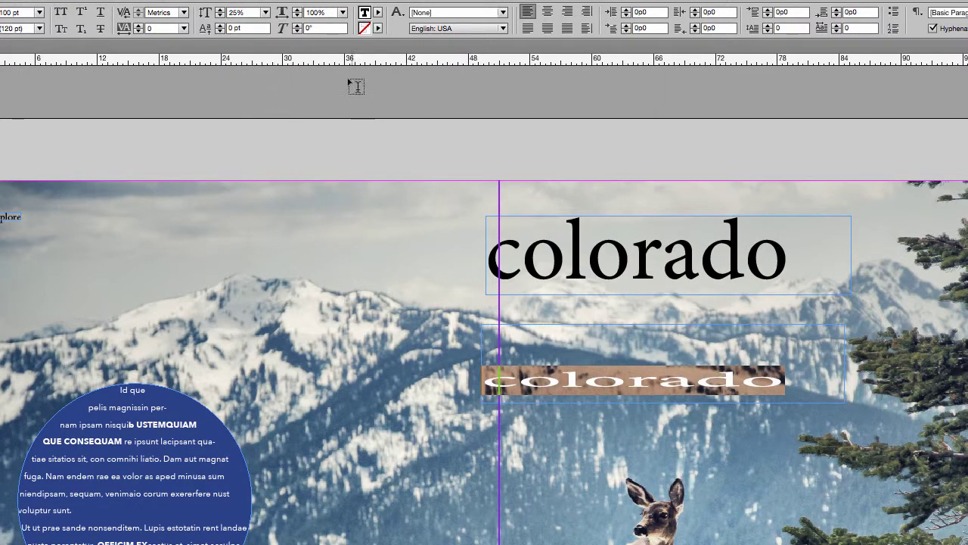
{"action": "key", "text": "ctrl+z"}
{"action": "key", "text": "ctrl+z"}
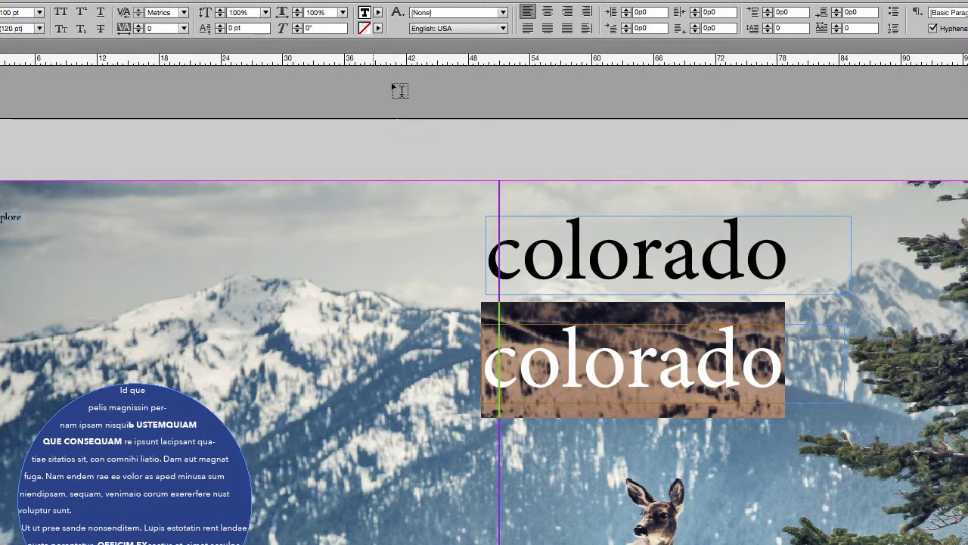
{"action": "left_click_drag", "start_coordinate": [793, 248], "coordinate": [480, 244]}
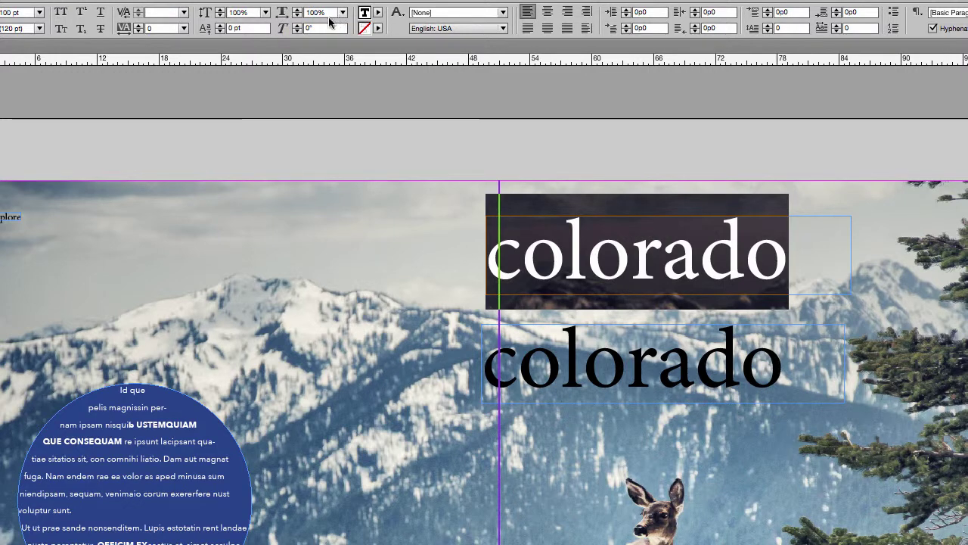
{"action": "left_click", "coordinate": [281, 13]}
{"action": "type", "text": "200"}
{"action": "key", "text": "Return"}
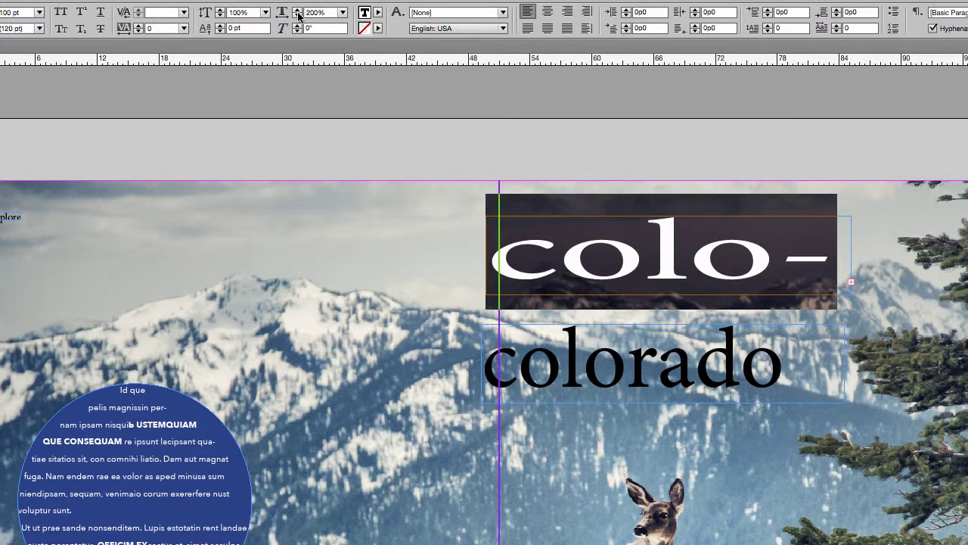
{"action": "left_click", "coordinate": [297, 16]}
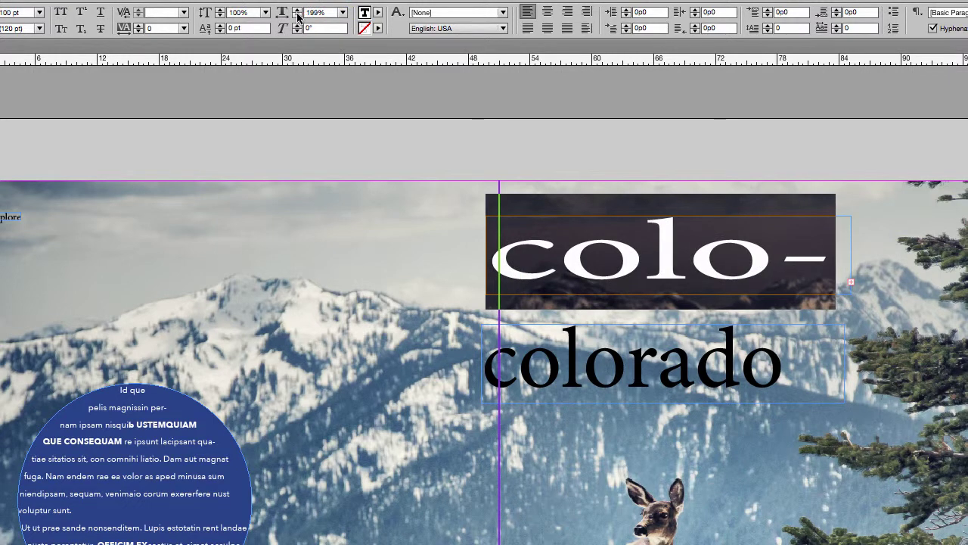
{"action": "left_click", "coordinate": [342, 13]}
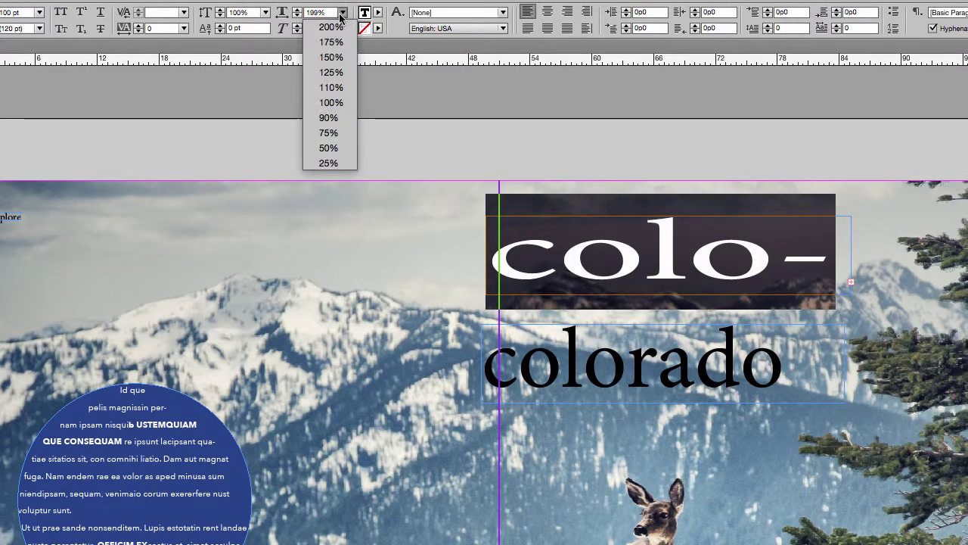
{"action": "left_click", "coordinate": [325, 164]}
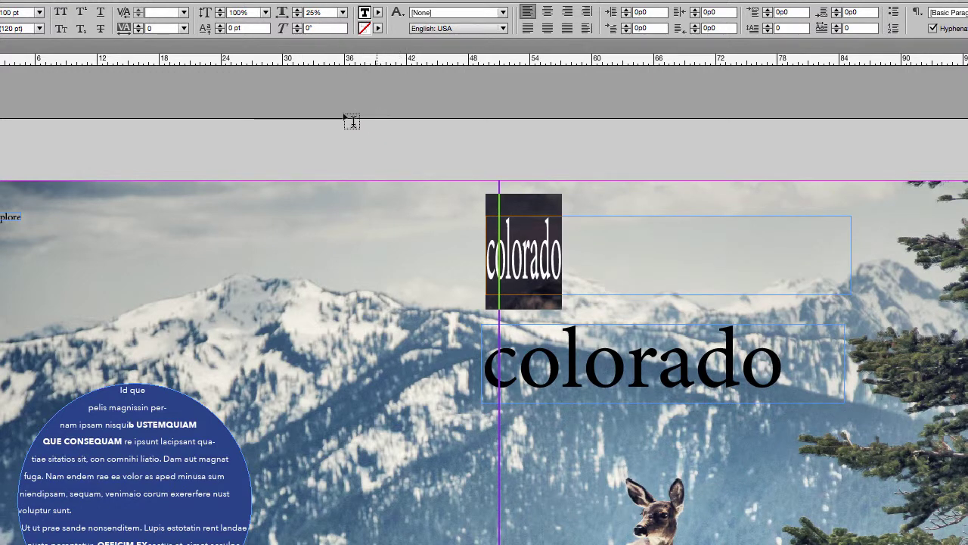
{"action": "key", "text": "ctrl+z"}
{"action": "left_click", "coordinate": [321, 13]}
{"action": "type", "text": "100"}
{"action": "key", "text": "Return"}
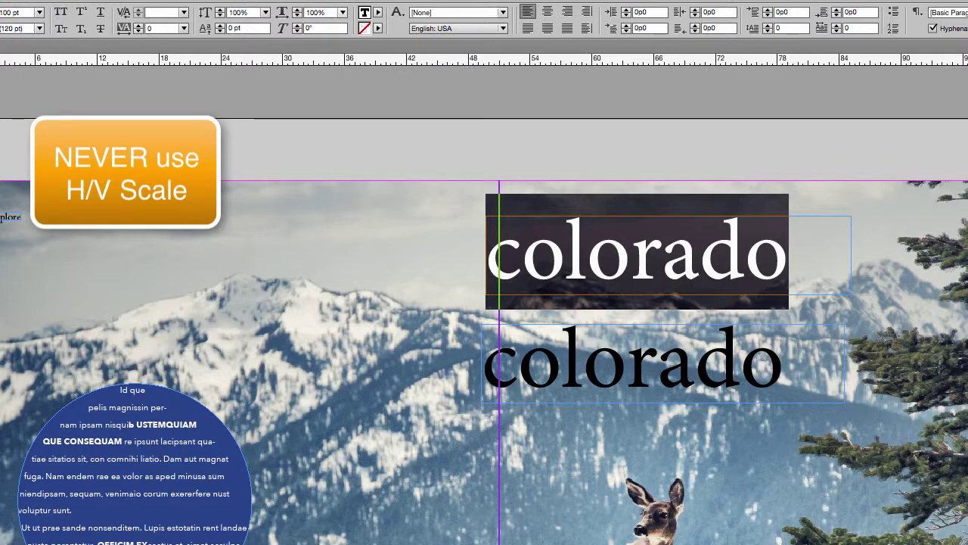
{"action": "left_click", "coordinate": [344, 13]}
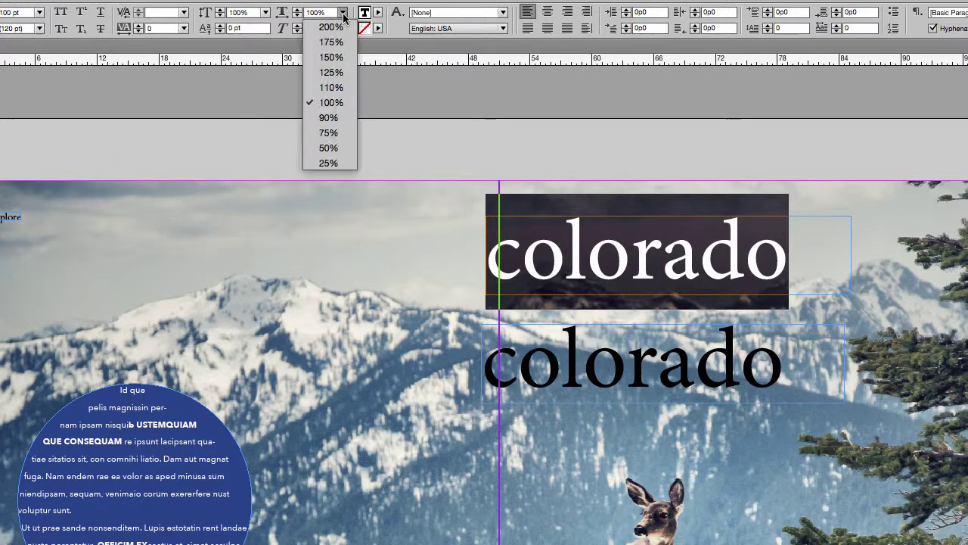
{"action": "left_click", "coordinate": [330, 69]}
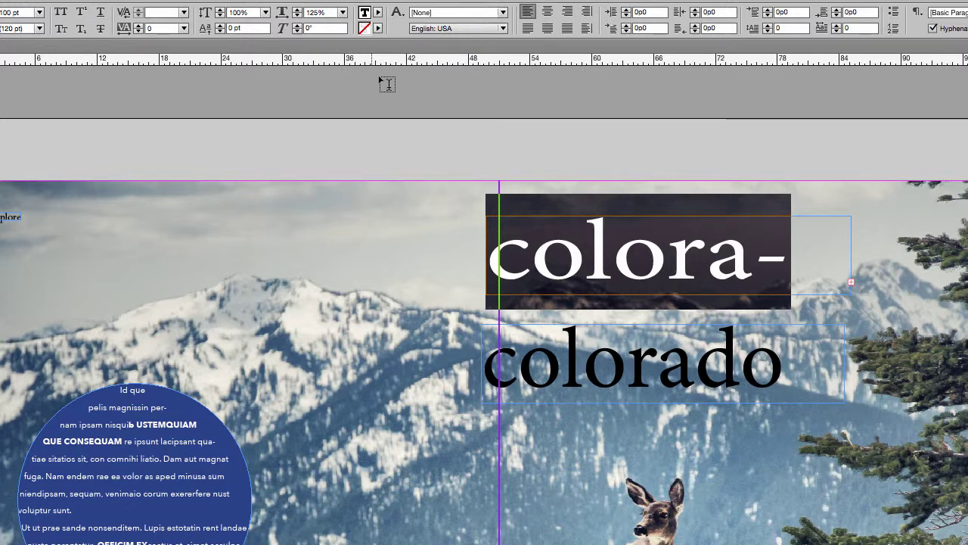
{"action": "left_click", "coordinate": [327, 12]}
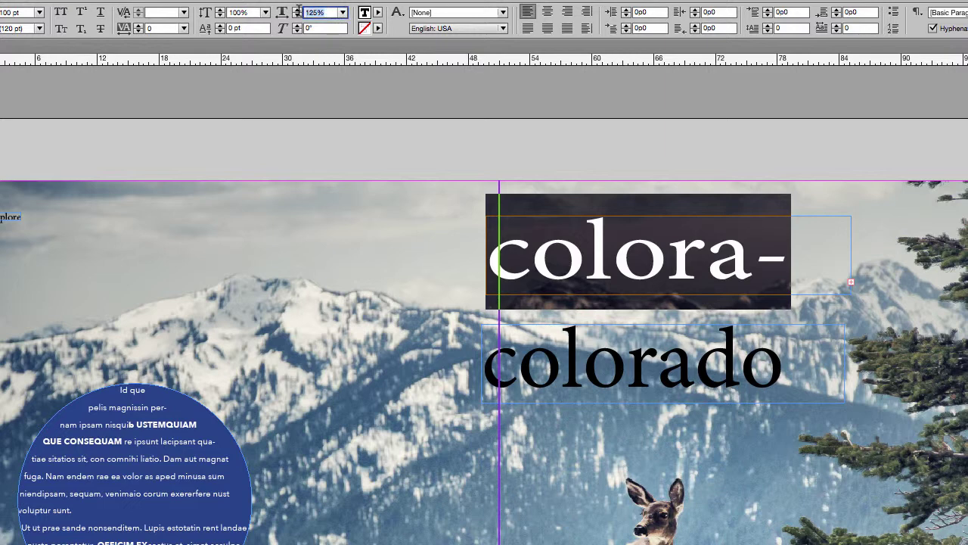
{"action": "type", "text": "100"}
{"action": "key", "text": "Return"}
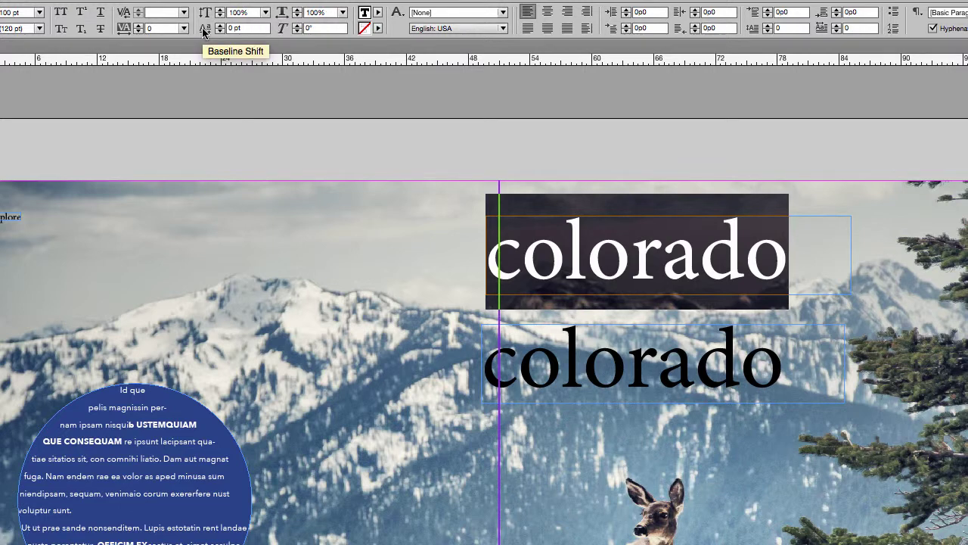
Step: Raise 'do' in the top colorado heading with a 24 pt baseline shift
{"action": "left_click", "coordinate": [788, 254]}
{"action": "left_click_drag", "start_coordinate": [789, 254], "coordinate": [716, 253]}
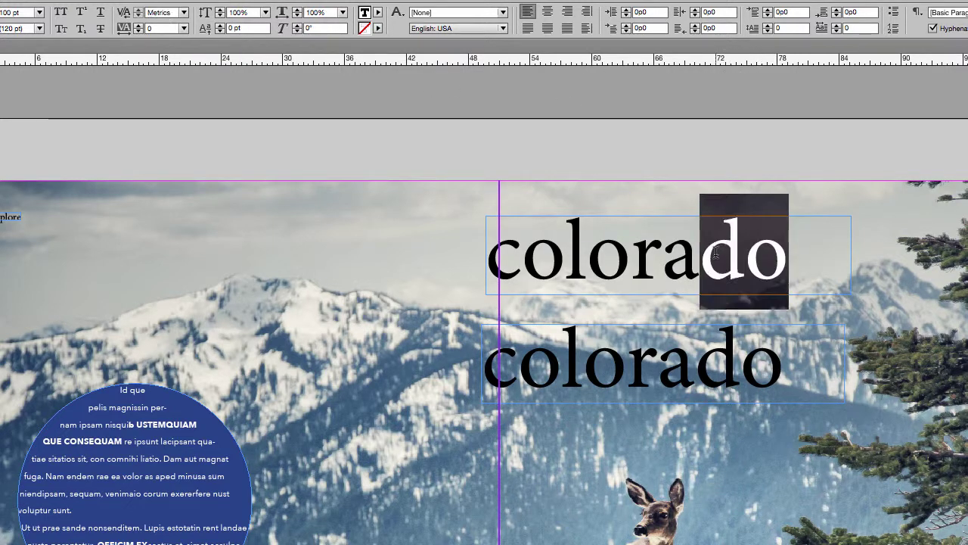
{"action": "triple_click", "coordinate": [229, 27]}
{"action": "type", "text": "24"}
{"action": "key", "text": "Return"}
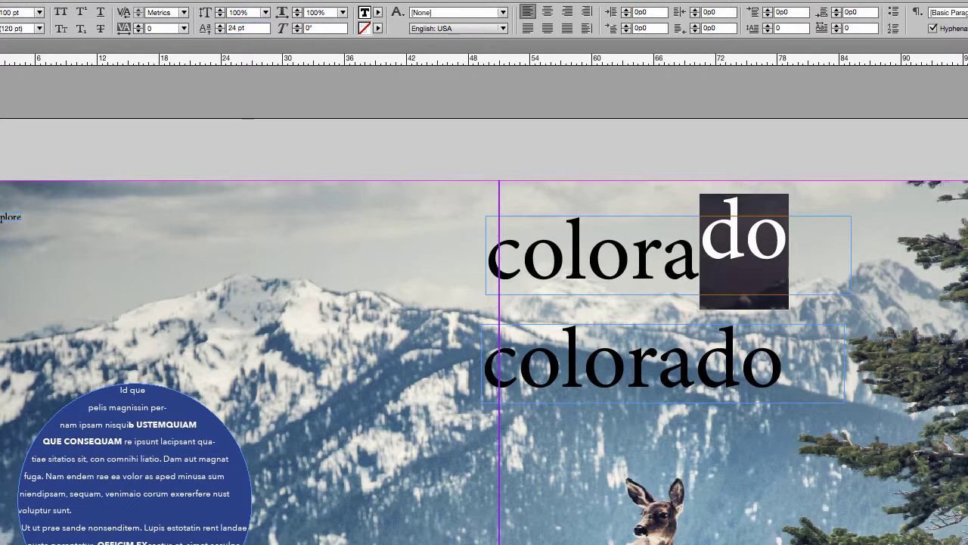
Step: Replace the raised 'do' letters with '1/2'
{"action": "left_click", "coordinate": [767, 233]}
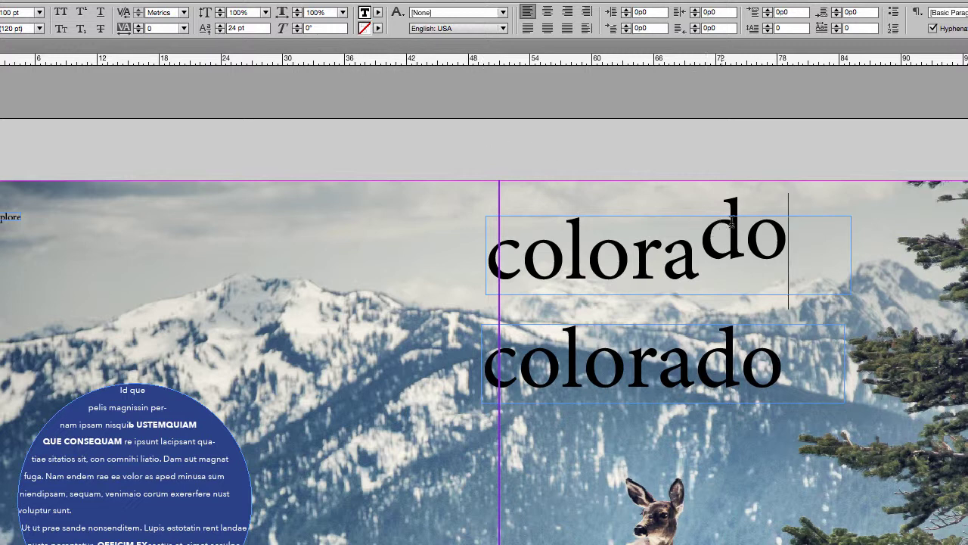
{"action": "left_click_drag", "start_coordinate": [787, 233], "coordinate": [712, 234]}
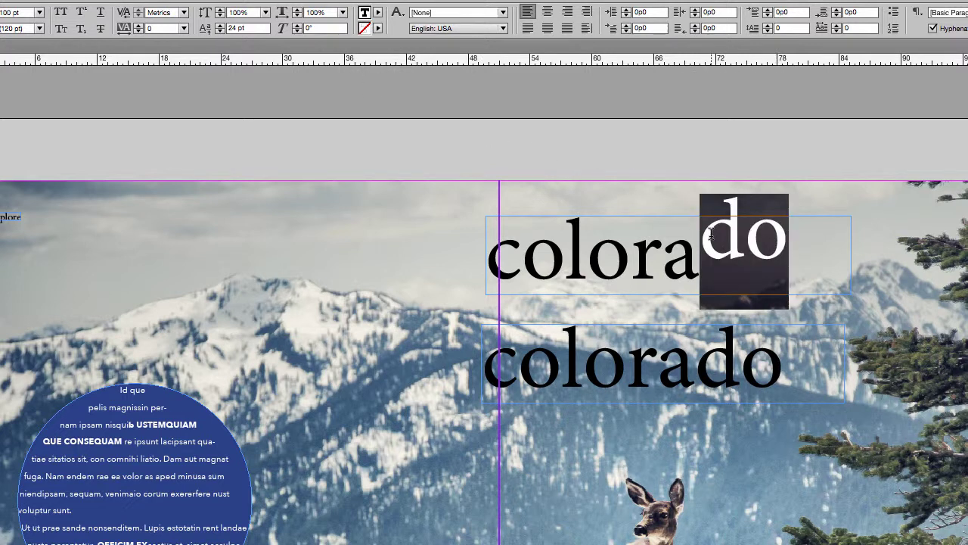
{"action": "type", "text": "1/2"}
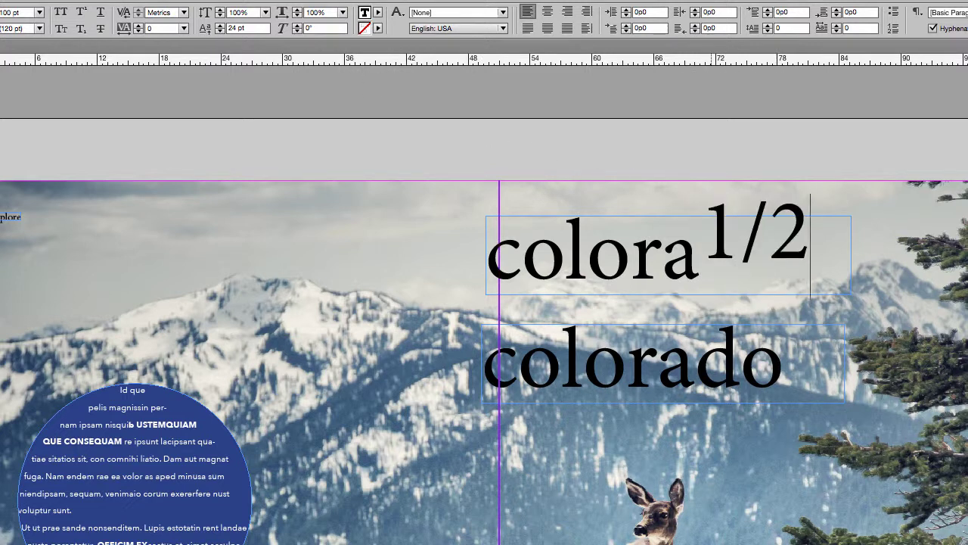